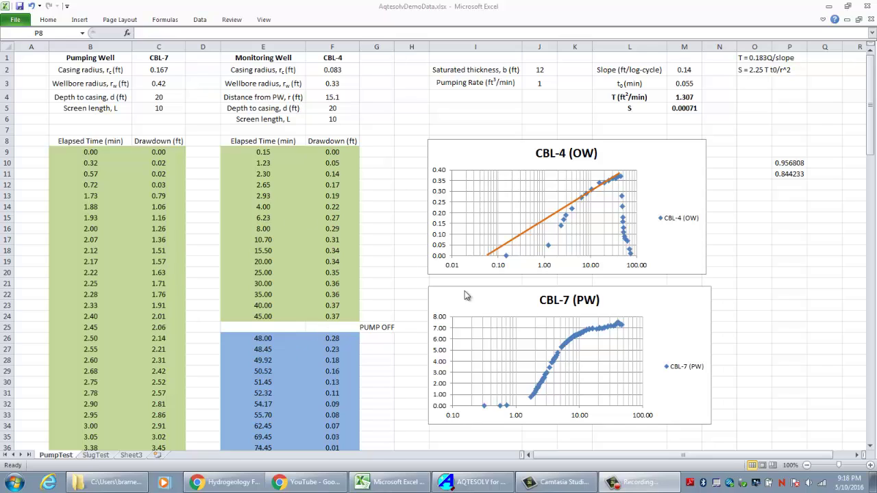
{"action": "left_click", "coordinate": [872, 107]}
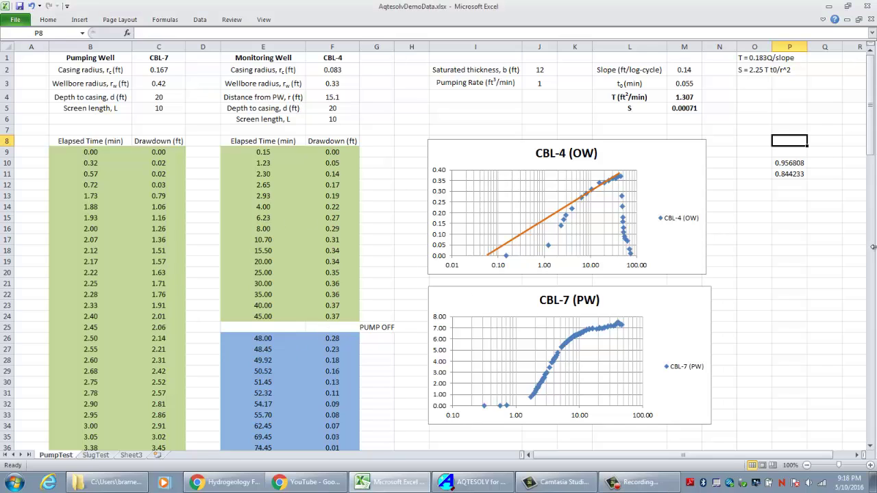
{"action": "left_click_drag", "start_coordinate": [872, 130], "coordinate": [865, 108]}
Step: Switch to AQTESOLV and dismiss its About window
{"action": "left_click", "coordinate": [479, 482]}
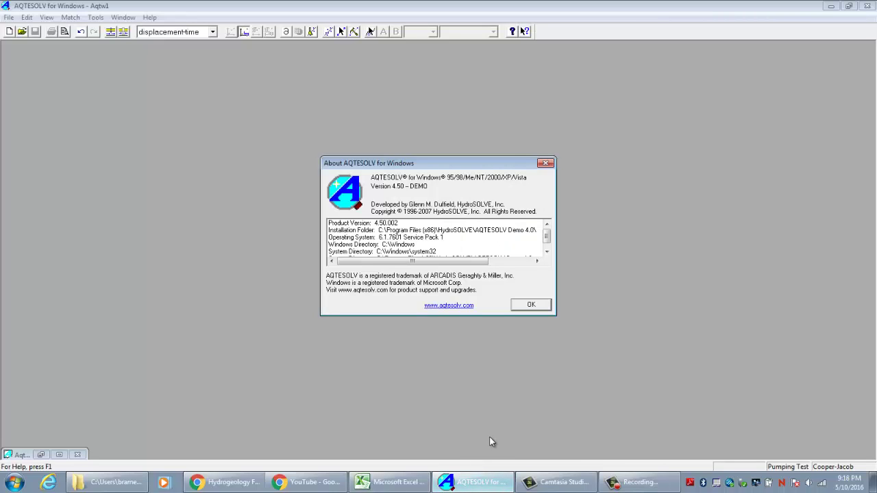
{"action": "left_click", "coordinate": [526, 310]}
{"action": "left_click", "coordinate": [529, 308]}
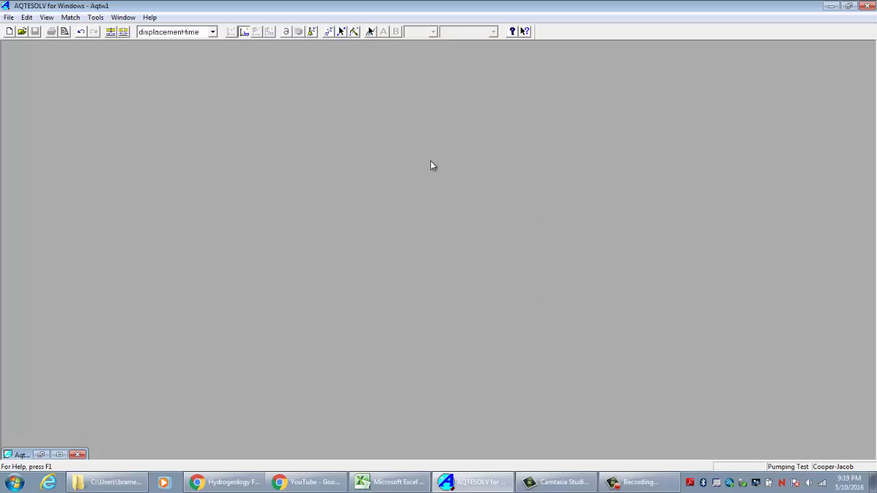
Step: Create a new data set with the Pumping Test Wizard for a multiwell test and begin the wizard
{"action": "left_click", "coordinate": [9, 17]}
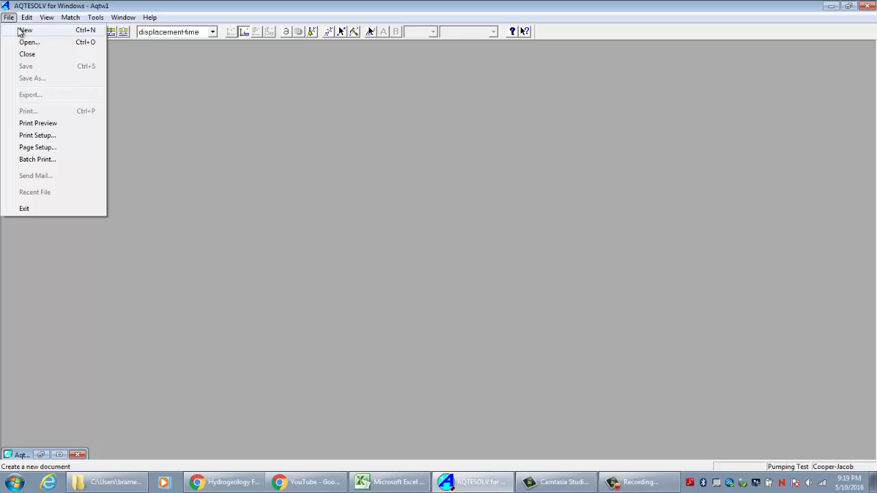
{"action": "left_click", "coordinate": [25, 30]}
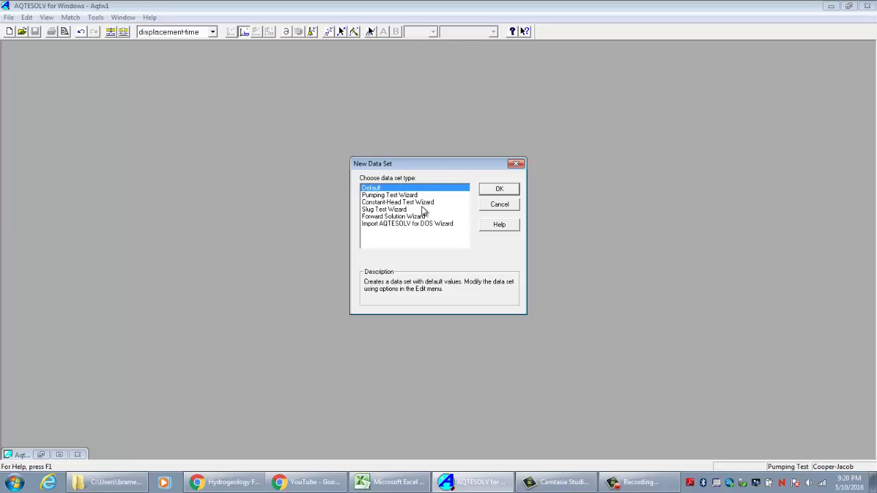
{"action": "left_click", "coordinate": [402, 196]}
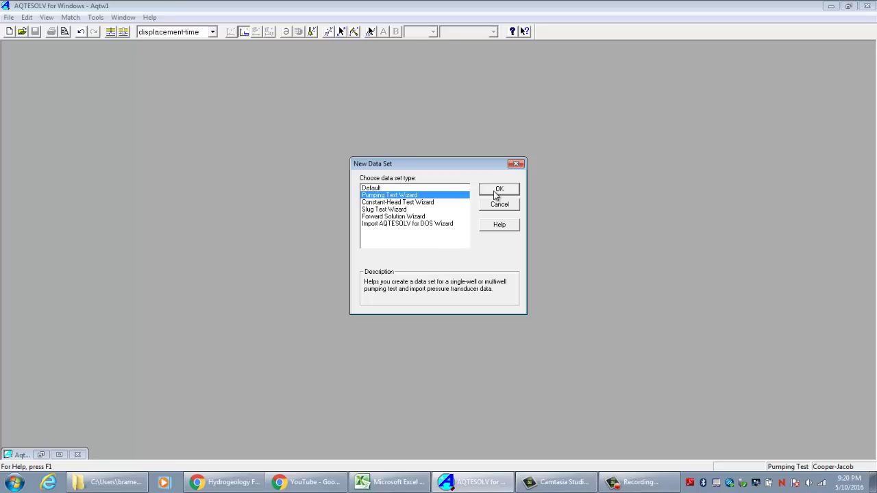
{"action": "left_click", "coordinate": [496, 193]}
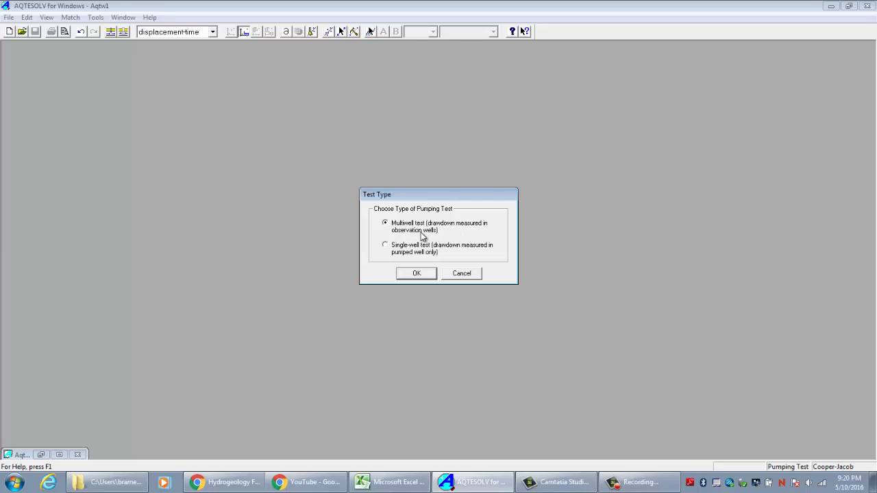
{"action": "left_click", "coordinate": [425, 274]}
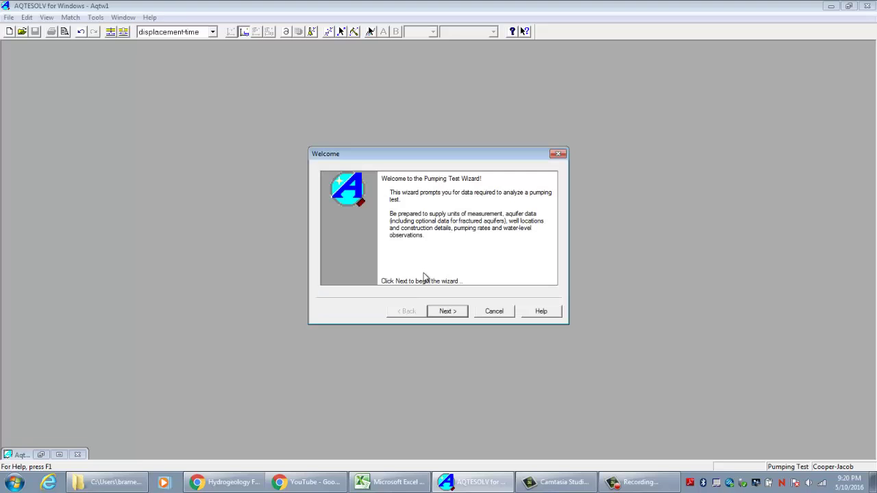
{"action": "left_click", "coordinate": [455, 313]}
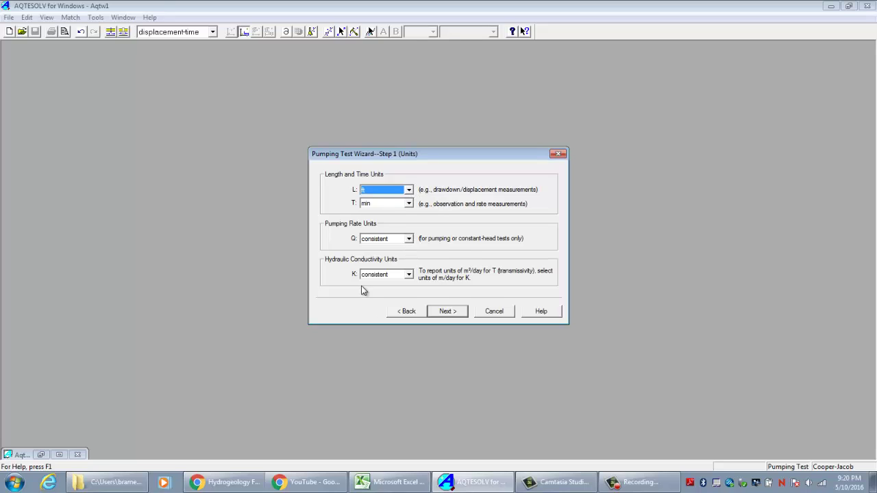
Step: Check the unit choices for hydraulic conductivity and pumping rate, keep both as consistent, and accept ft and min for length and time
{"action": "left_click", "coordinate": [405, 276]}
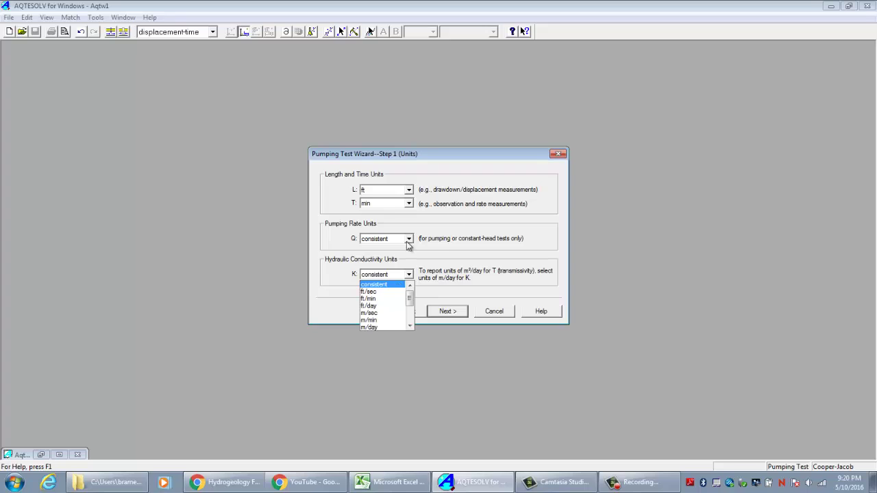
{"action": "scroll", "coordinate": [416, 315], "scroll_direction": "down", "scroll_amount": 1}
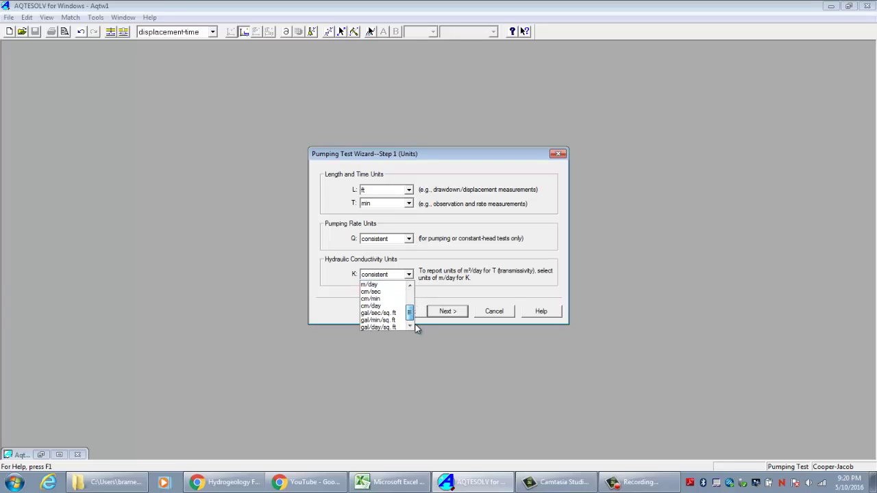
{"action": "left_click_drag", "start_coordinate": [411, 309], "coordinate": [411, 288]}
{"action": "left_click", "coordinate": [410, 276]}
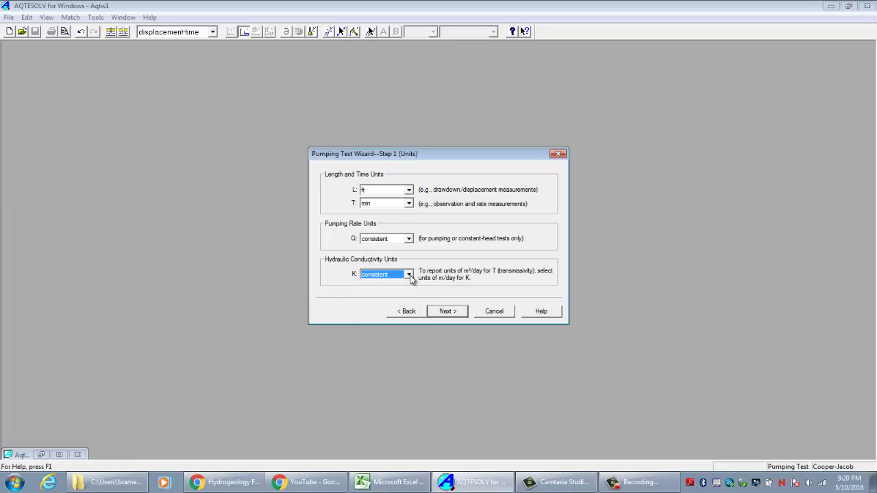
{"action": "left_click", "coordinate": [409, 240]}
{"action": "mouse_move", "coordinate": [412, 264]}
{"action": "left_mouse_down"}
{"action": "mouse_move", "coordinate": [411, 276]}
{"action": "mouse_move", "coordinate": [415, 250]}
{"action": "left_mouse_up"}
{"action": "left_click", "coordinate": [409, 238]}
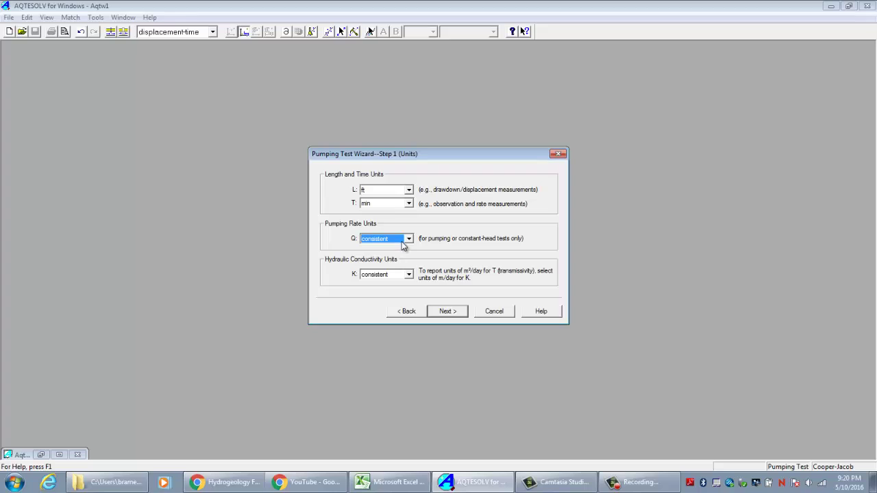
{"action": "left_click", "coordinate": [450, 312]}
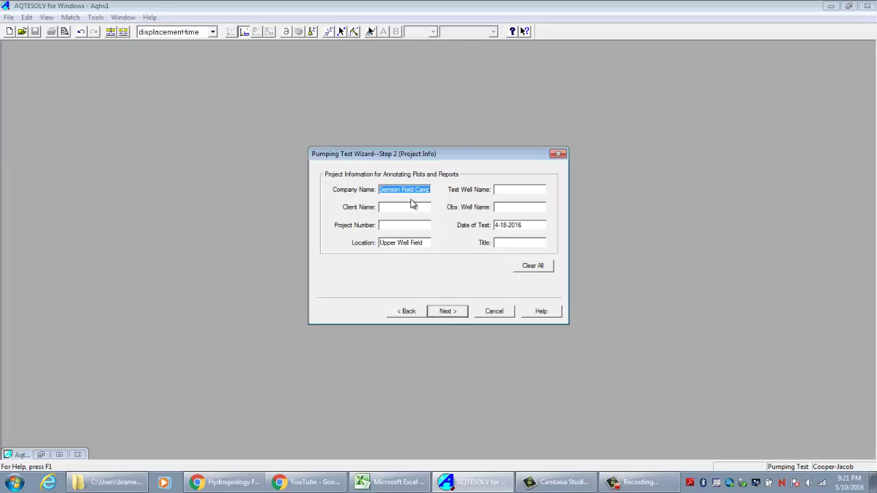
Step: Accept the project information and set the aquifer's saturated thickness to 30 ft
{"action": "left_click", "coordinate": [462, 316]}
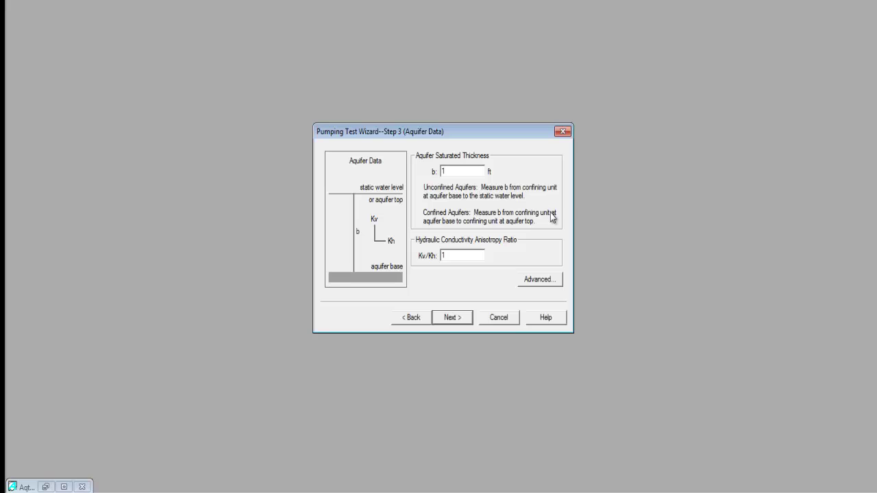
{"action": "left_click_drag", "start_coordinate": [452, 171], "coordinate": [436, 175]}
{"action": "type", "text": "30"}
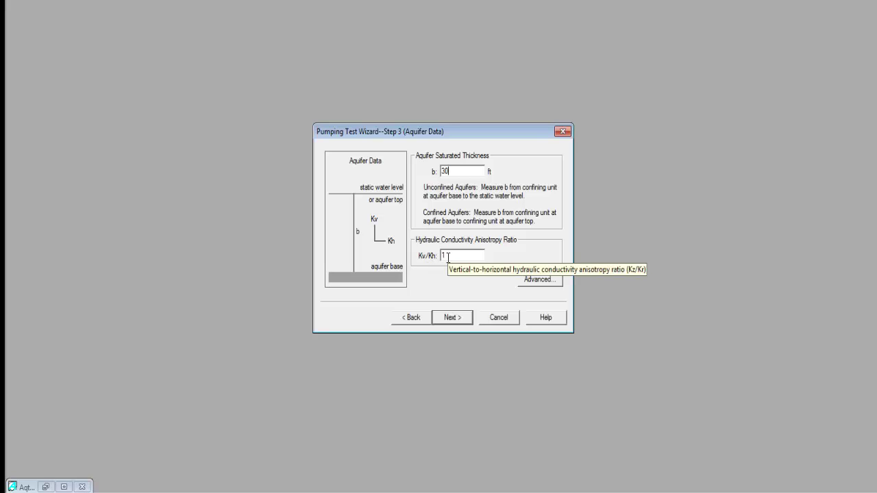
{"action": "left_click", "coordinate": [452, 318]}
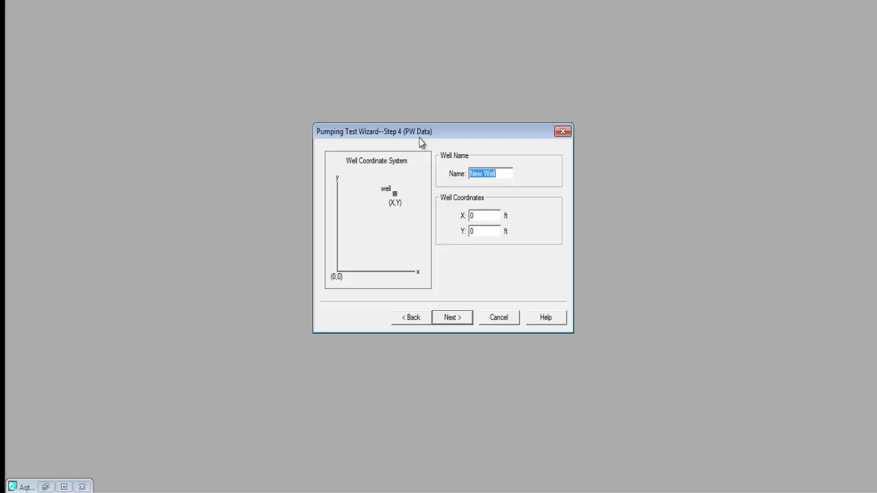
Step: Name the pumping well CBL-7 and configure it as vertical, partial penetration (2)
{"action": "type", "text": "CBL-7"}
{"action": "left_click", "coordinate": [451, 318]}
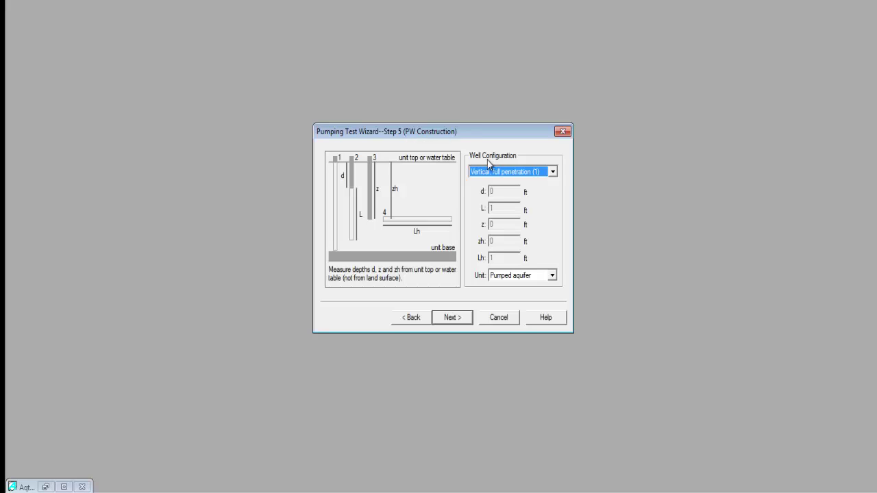
{"action": "left_click", "coordinate": [552, 175]}
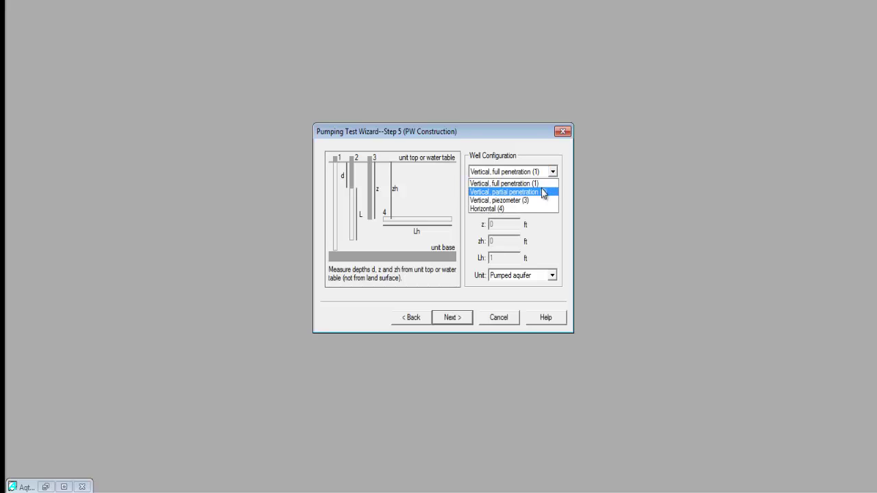
{"action": "left_click", "coordinate": [548, 190]}
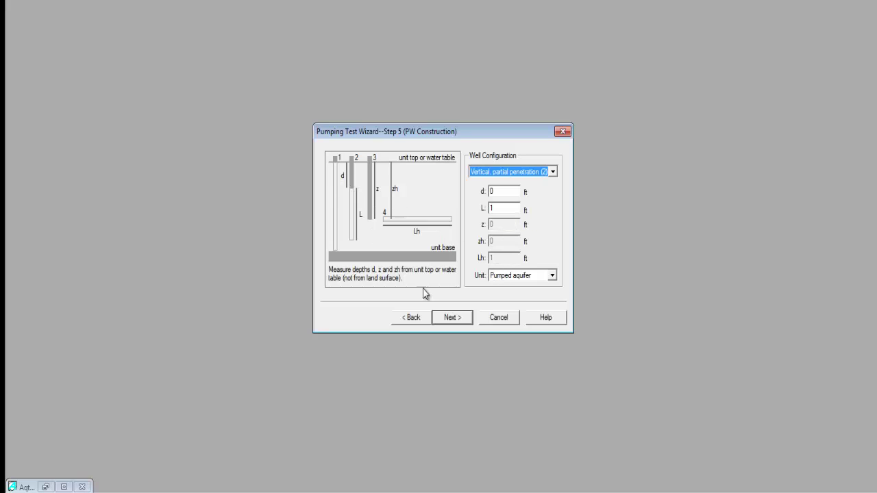
Step: Examine the help topic on well construction, including well configuration, depth to top of screen, screen length and piezometer depth
{"action": "left_click", "coordinate": [546, 319]}
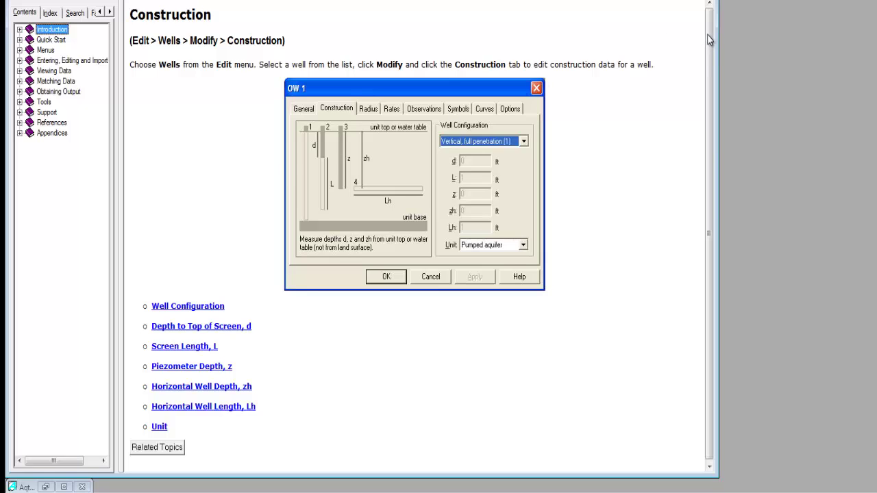
{"action": "left_click_drag", "start_coordinate": [710, 40], "coordinate": [672, 68]}
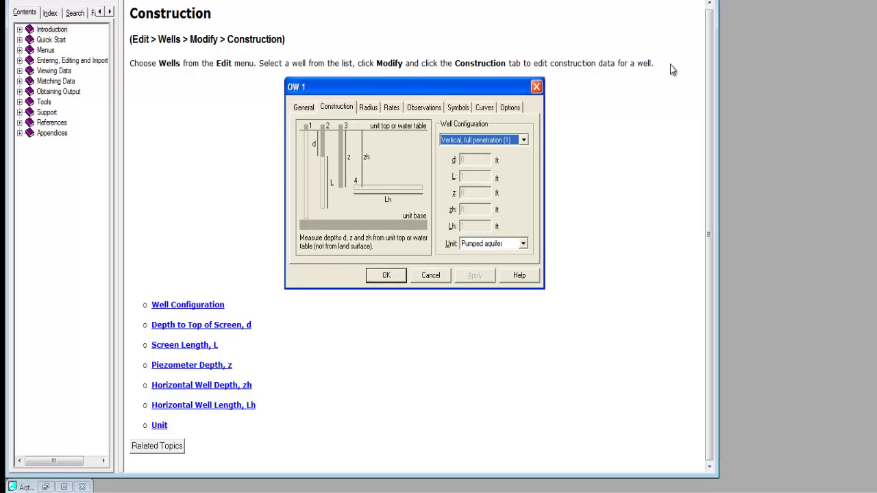
{"action": "left_click", "coordinate": [198, 306]}
{"action": "scroll", "coordinate": [245, 338], "scroll_direction": "down", "scroll_amount": 4}
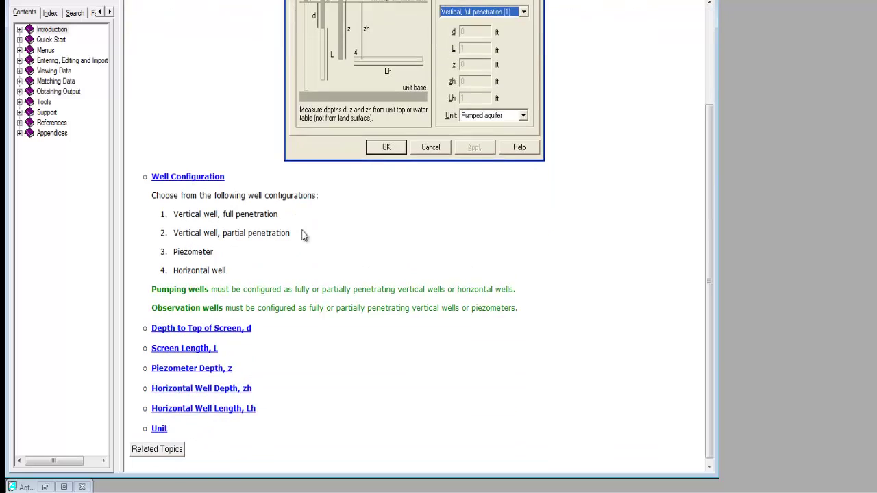
{"action": "left_click", "coordinate": [211, 325]}
{"action": "scroll", "coordinate": [225, 286], "scroll_direction": "down", "scroll_amount": 3}
{"action": "left_click", "coordinate": [197, 346]}
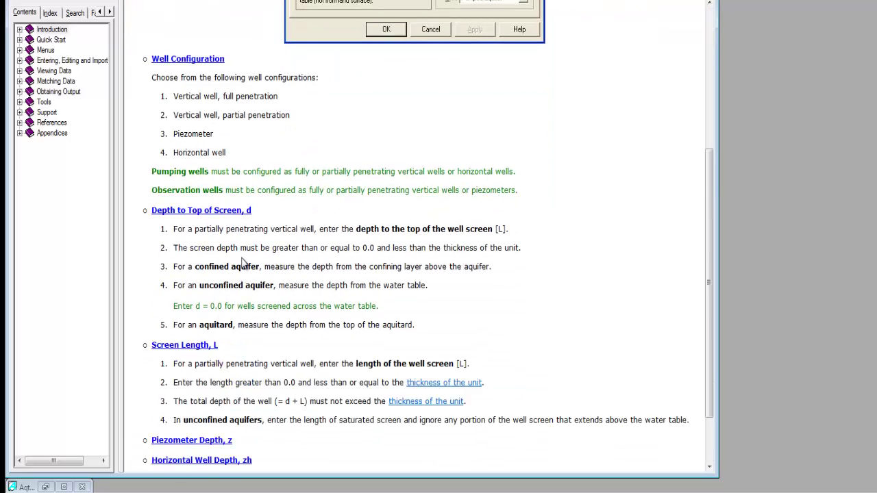
{"action": "scroll", "coordinate": [235, 337], "scroll_direction": "down", "scroll_amount": 2}
{"action": "left_click", "coordinate": [219, 367]}
{"action": "scroll", "coordinate": [240, 342], "scroll_direction": "down", "scroll_amount": 3}
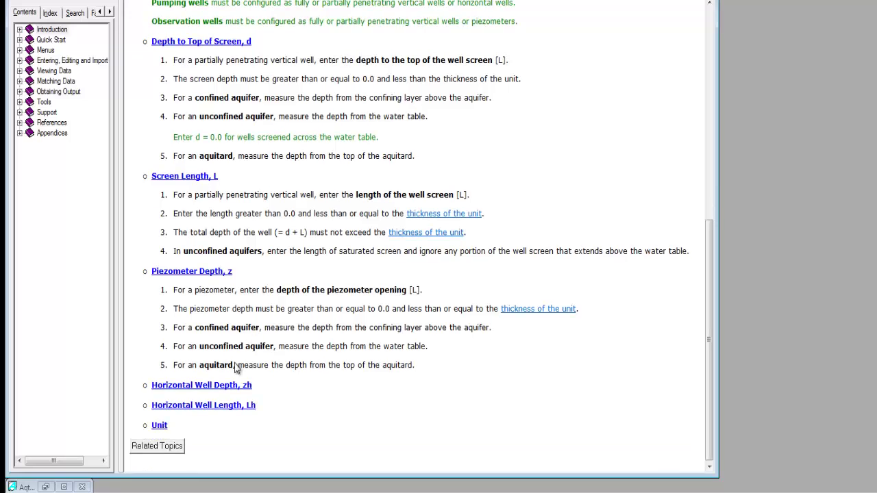
{"action": "scroll", "coordinate": [249, 330], "scroll_direction": "up", "scroll_amount": 8}
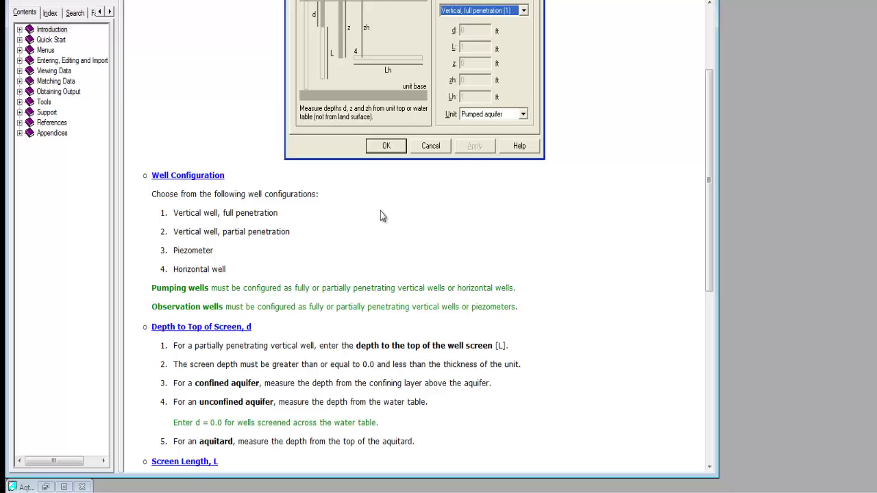
{"action": "scroll", "coordinate": [386, 222], "scroll_direction": "up", "scroll_amount": 4}
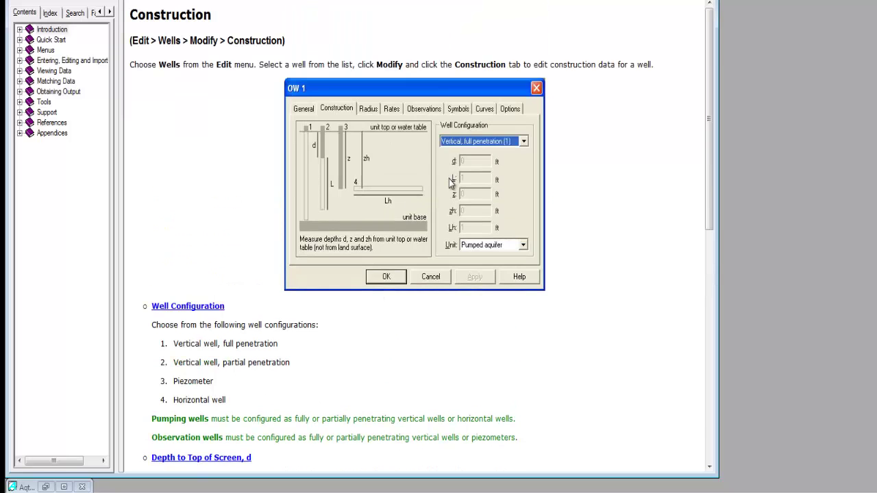
{"action": "scroll", "coordinate": [448, 178], "scroll_direction": "down", "scroll_amount": 12}
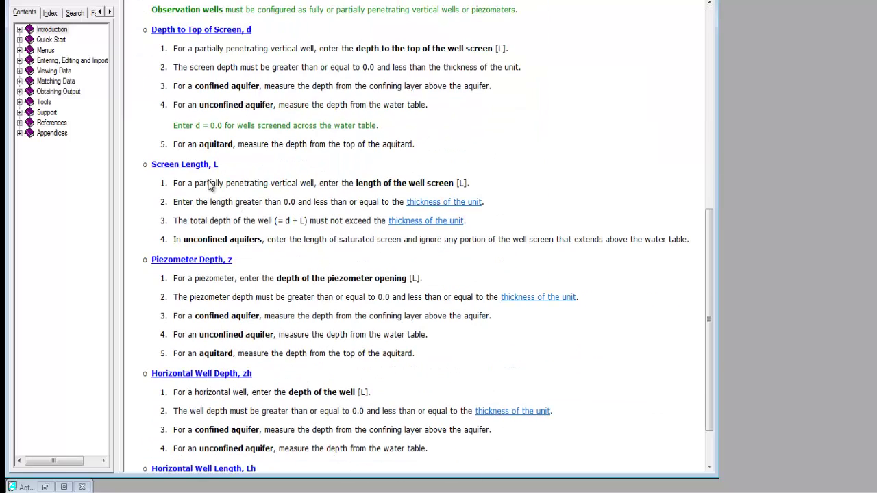
{"action": "scroll", "coordinate": [219, 183], "scroll_direction": "up", "scroll_amount": 10}
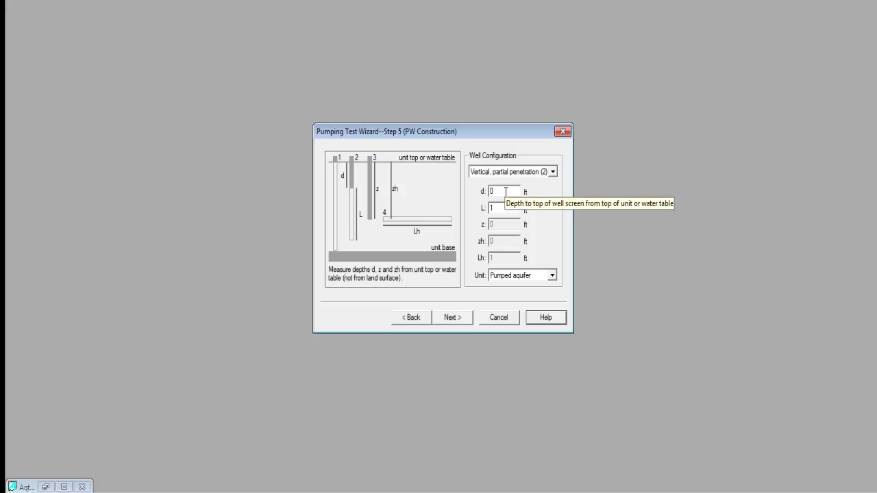
Step: Set the pumping well's depth to top of screen d to 20 ft and its screen length L to 10 ft
{"action": "double_click", "coordinate": [505, 191]}
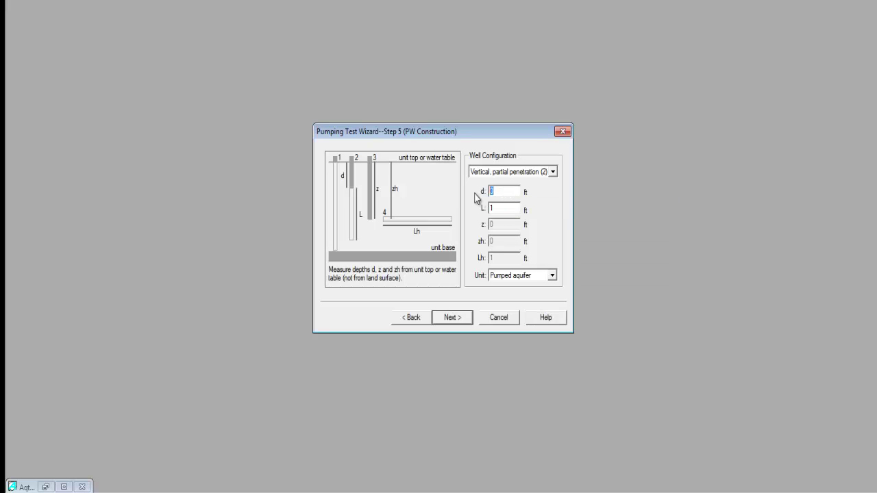
{"action": "type", "text": "20"}
{"action": "left_click", "coordinate": [510, 207]}
{"action": "type", "text": "0"}
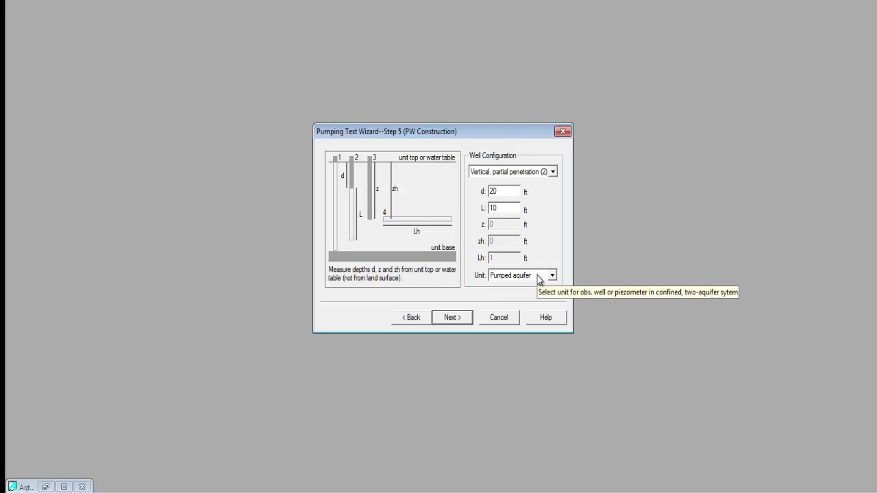
{"action": "left_click", "coordinate": [451, 320]}
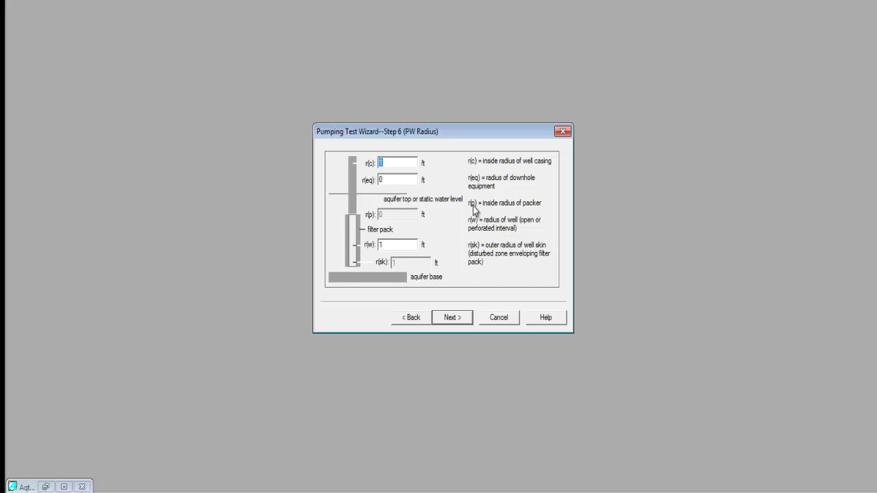
Step: Fill in the pumping well's inside casing radius r(c) and set its well radius r(w) to 0.42 ft
{"action": "left_click", "coordinate": [374, 163]}
{"action": "left_click", "coordinate": [383, 244]}
{"action": "type", "text": "0.42"}
{"action": "left_click", "coordinate": [459, 321]}
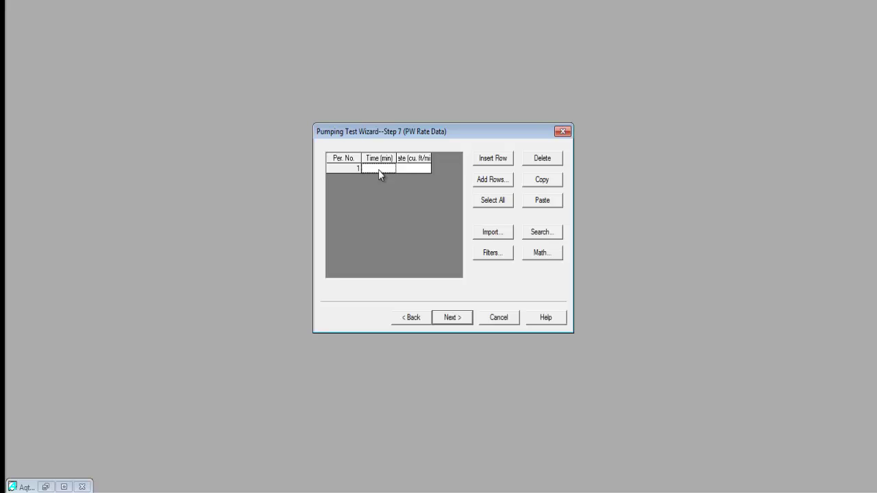
Step: Set the pumping rate for period 1 to 1 cu. ft/min
{"action": "left_click", "coordinate": [419, 169]}
{"action": "type", "text": "1"}
{"action": "left_click", "coordinate": [466, 321]}
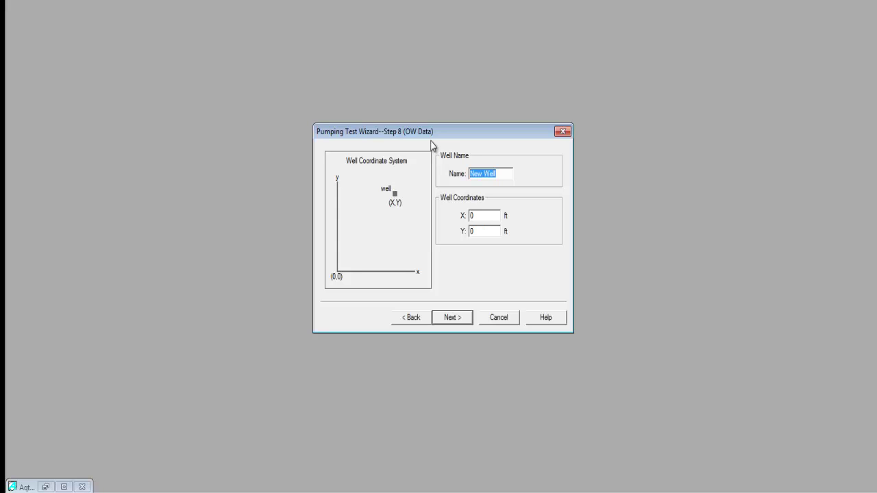
Step: Name the observation well CBL-4 and set its X coordinate to 15.1 ft
{"action": "type", "text": "CBL-4"}
{"action": "left_click_drag", "start_coordinate": [486, 218], "coordinate": [467, 217]}
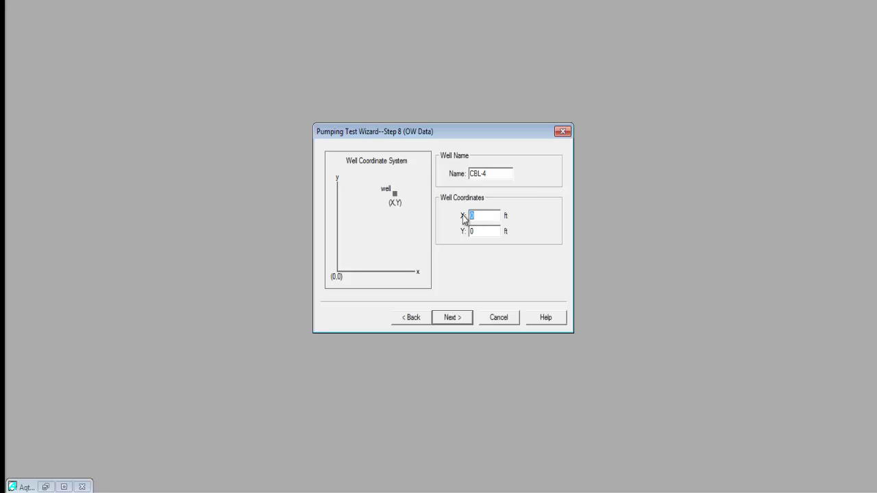
{"action": "type", "text": "15.1"}
{"action": "left_click", "coordinate": [456, 318]}
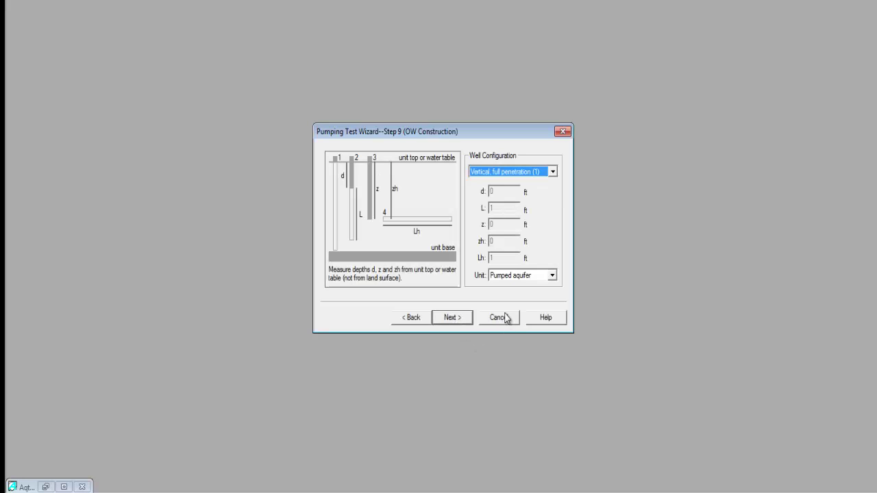
Step: Configure the observation well as vertical, partial penetration with depth to screen d of 20 ft and screen length L of 10 ft
{"action": "left_click", "coordinate": [553, 172]}
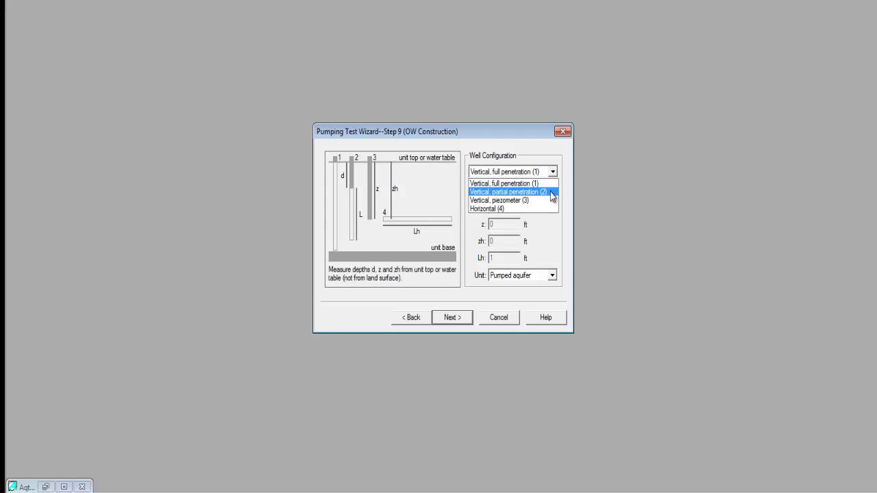
{"action": "left_click", "coordinate": [545, 193]}
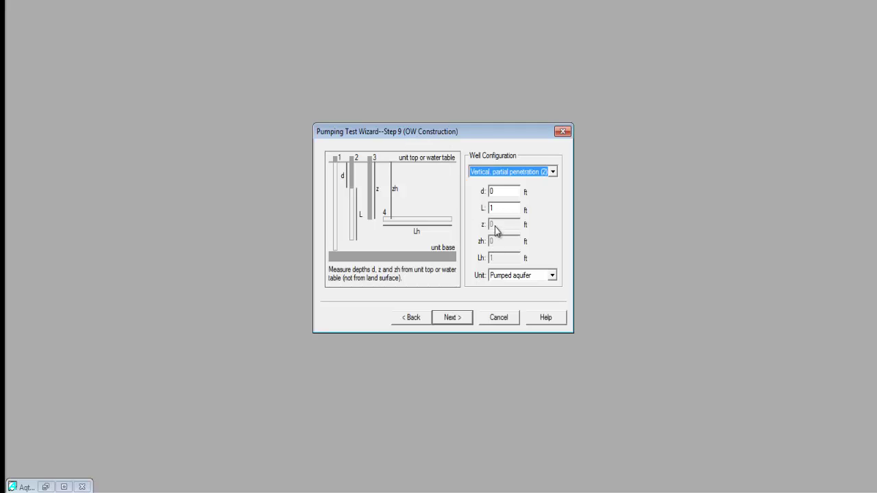
{"action": "key", "text": "Tab"}
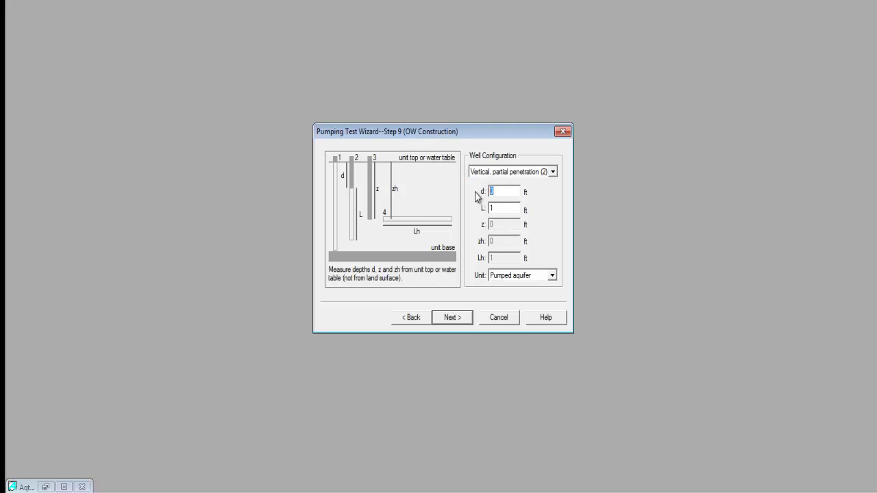
{"action": "type", "text": "20"}
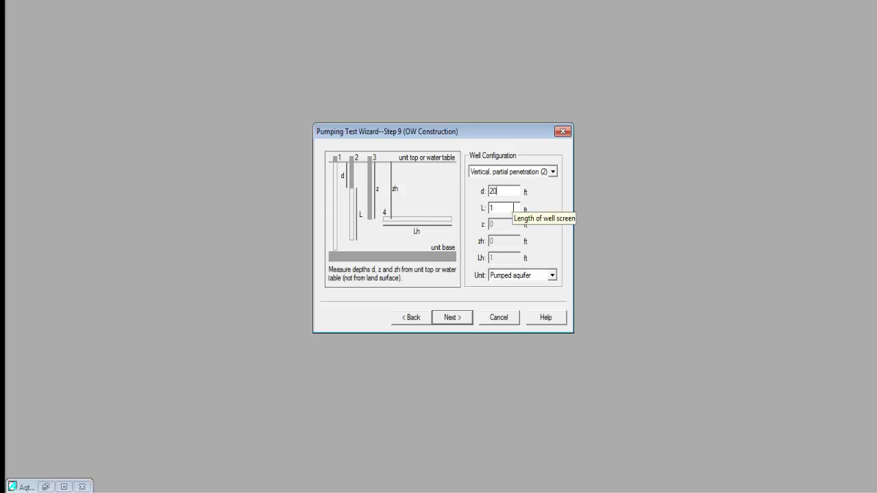
{"action": "key", "text": "Tab"}
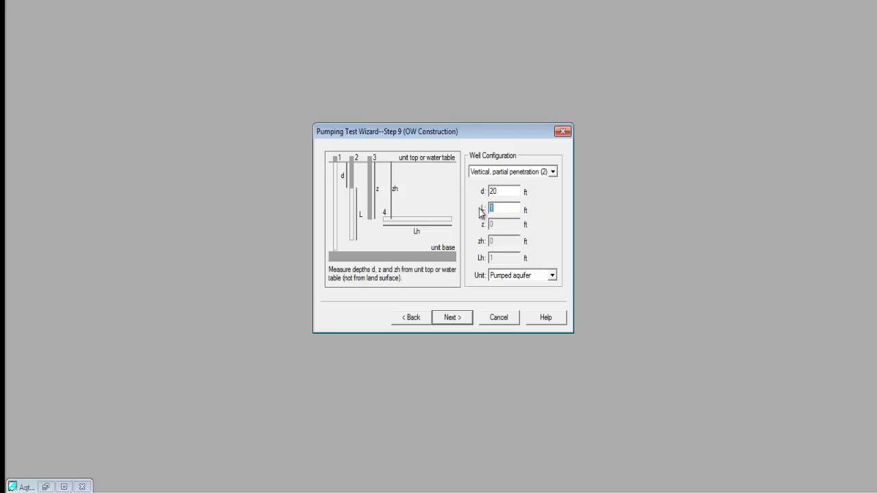
{"action": "type", "text": "10"}
{"action": "left_click", "coordinate": [455, 320]}
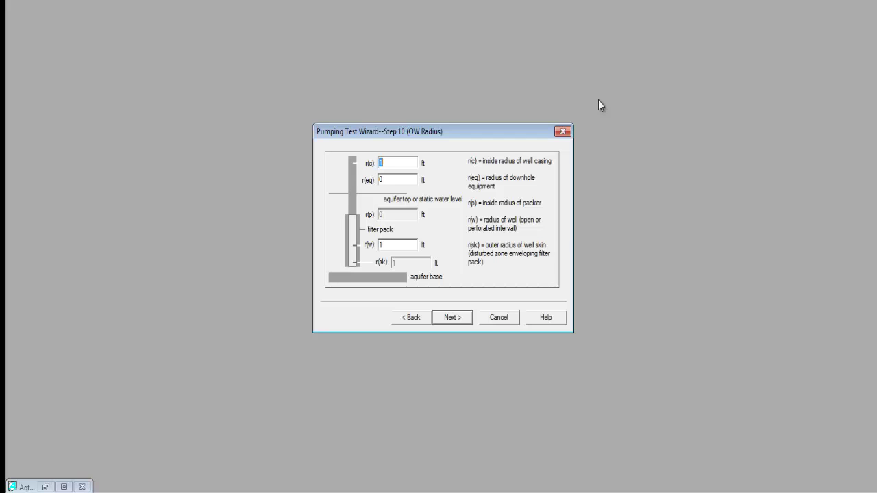
Step: Set the observation well's inside casing radius r(c) to 0.083 ft and its well radius r(w) to 0.33 ft
{"action": "type", "text": "0.083"}
{"action": "double_click", "coordinate": [381, 245]}
{"action": "type", "text": "0.33"}
{"action": "left_click", "coordinate": [449, 320]}
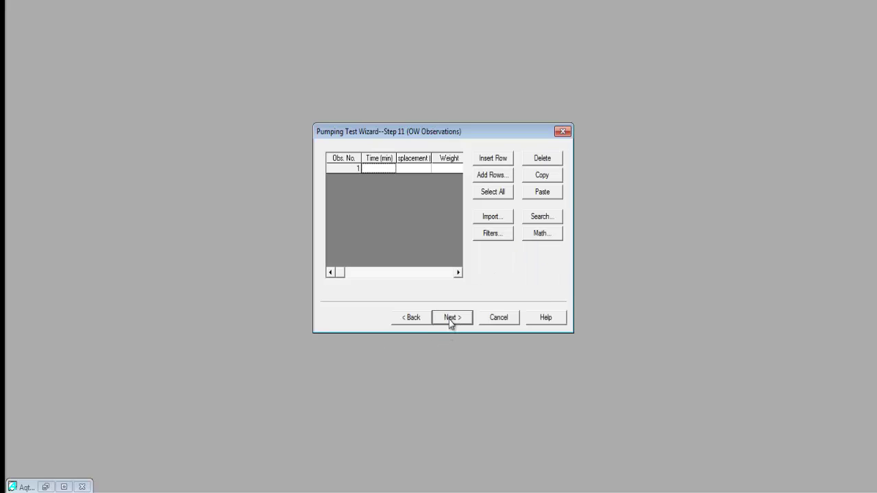
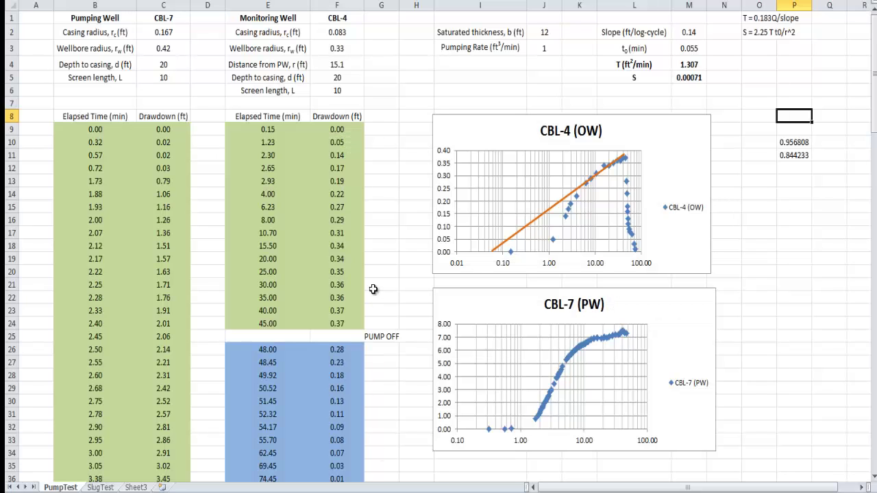
Step: Copy the CBL-4 elapsed time and drawdown readings before pump off (E9:F24) from the Excel sheet into the AQTESOLV wizard's observation table
{"action": "left_click", "coordinate": [257, 115]}
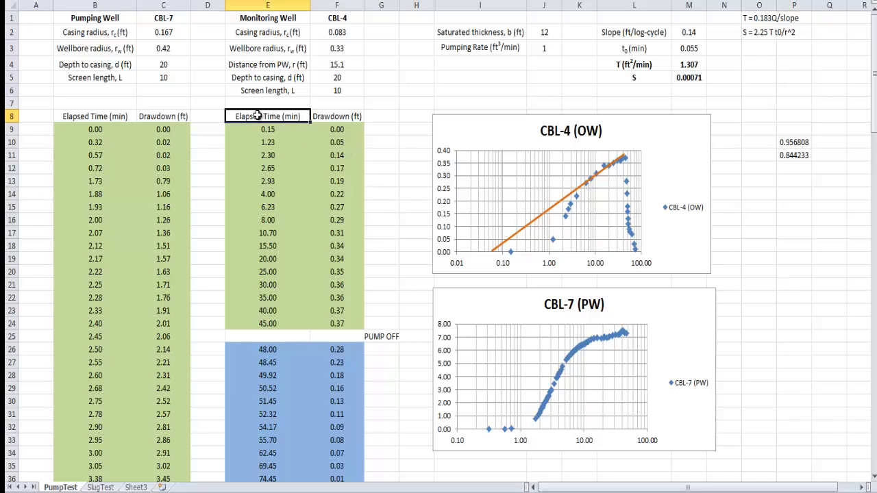
{"action": "left_click", "coordinate": [340, 117]}
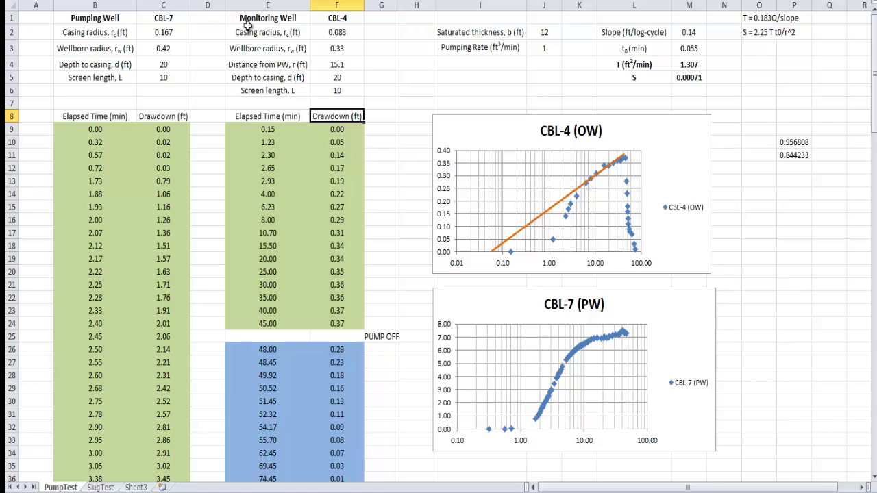
{"action": "left_click_drag", "start_coordinate": [275, 130], "coordinate": [327, 323]}
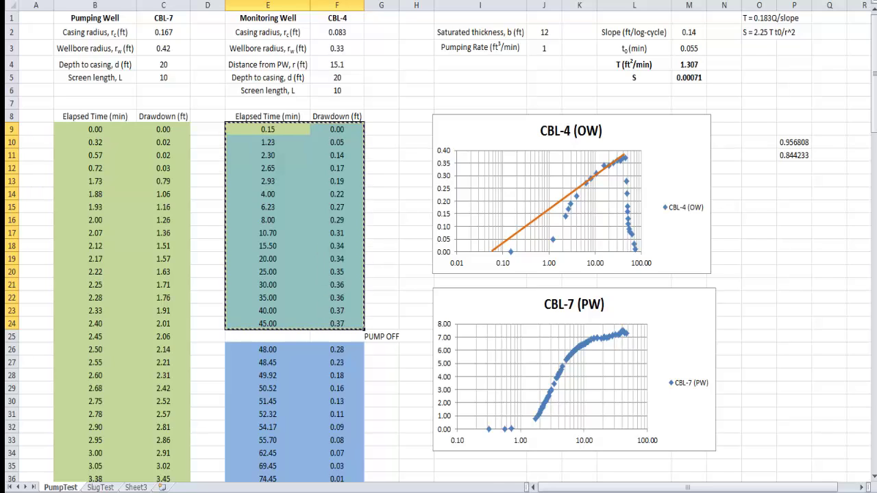
{"action": "key", "text": "ctrl+c"}
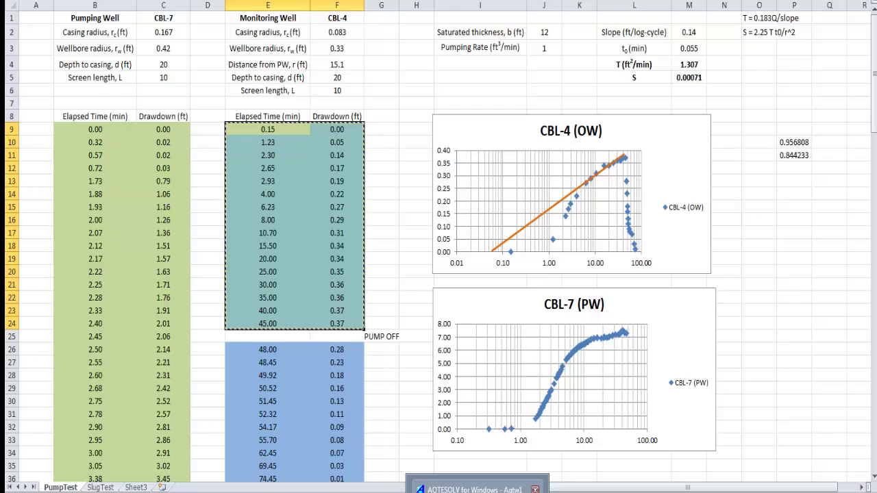
{"action": "double_click", "coordinate": [473, 488]}
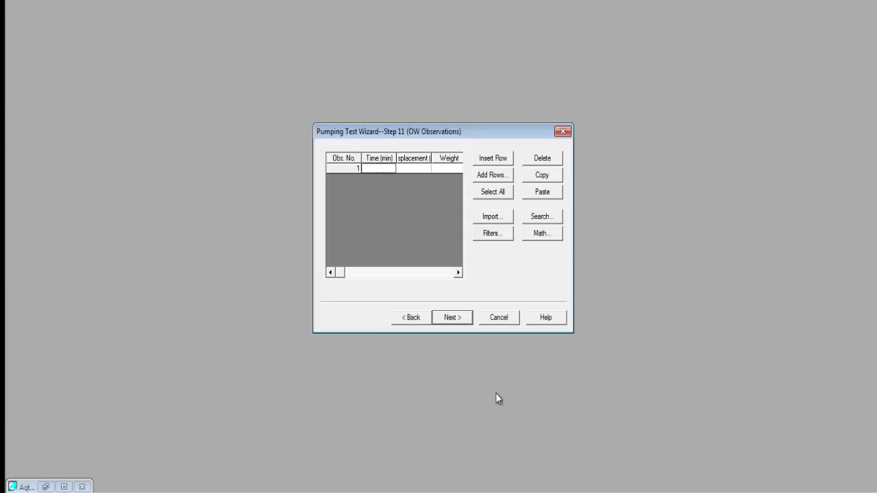
{"action": "left_click", "coordinate": [539, 192]}
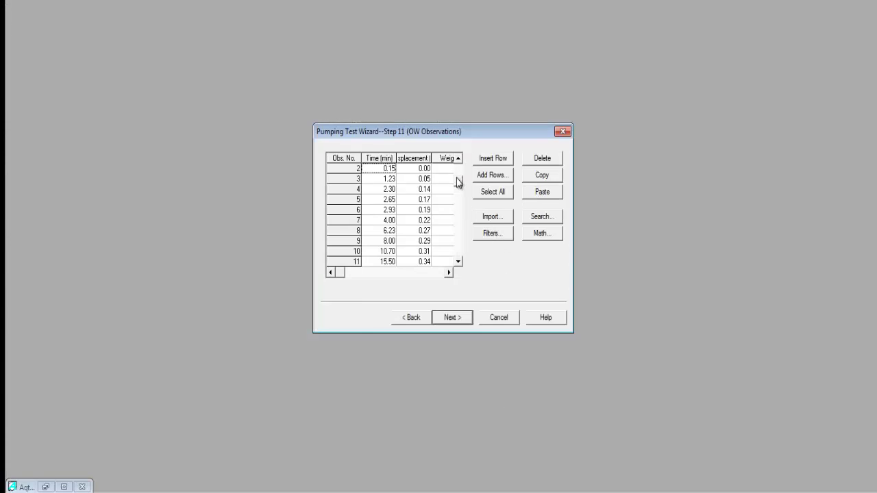
Step: Check the pasted observation times, displacements and weights, and finish the Pumping Test Wizard
{"action": "left_click_drag", "start_coordinate": [456, 178], "coordinate": [457, 170]}
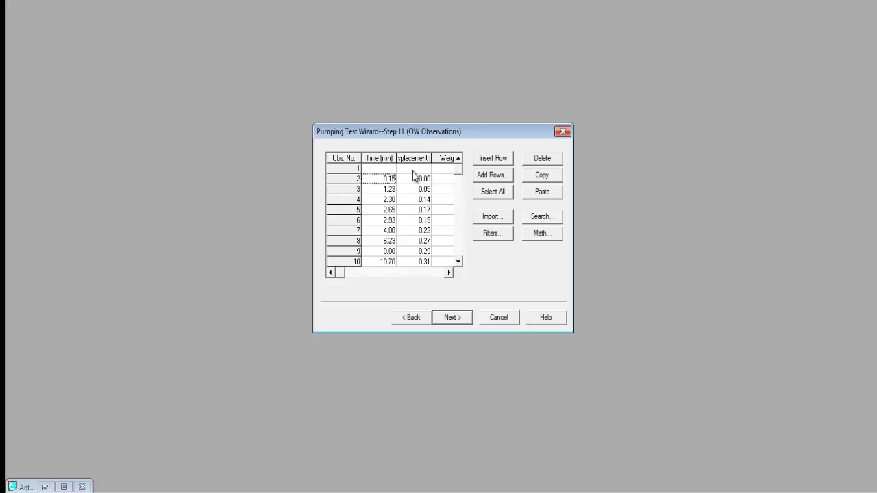
{"action": "left_click", "coordinate": [349, 167]}
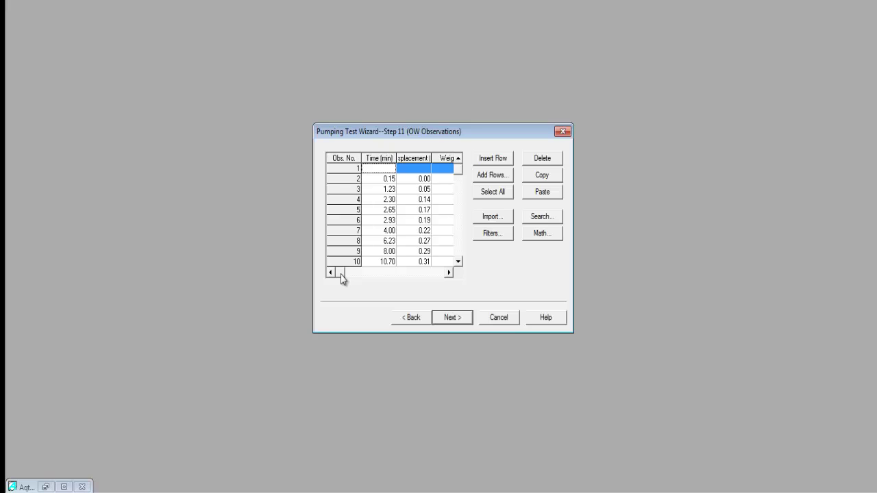
{"action": "left_click_drag", "start_coordinate": [340, 274], "coordinate": [413, 280]}
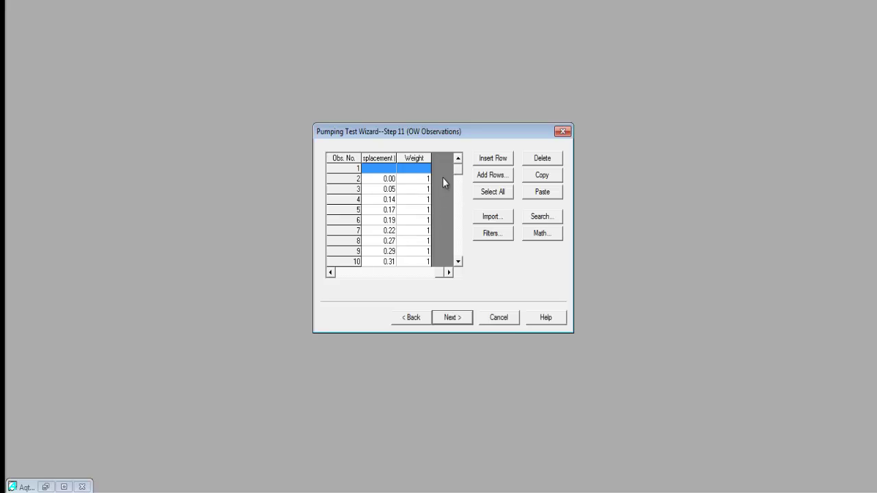
{"action": "left_click_drag", "start_coordinate": [459, 174], "coordinate": [461, 241]}
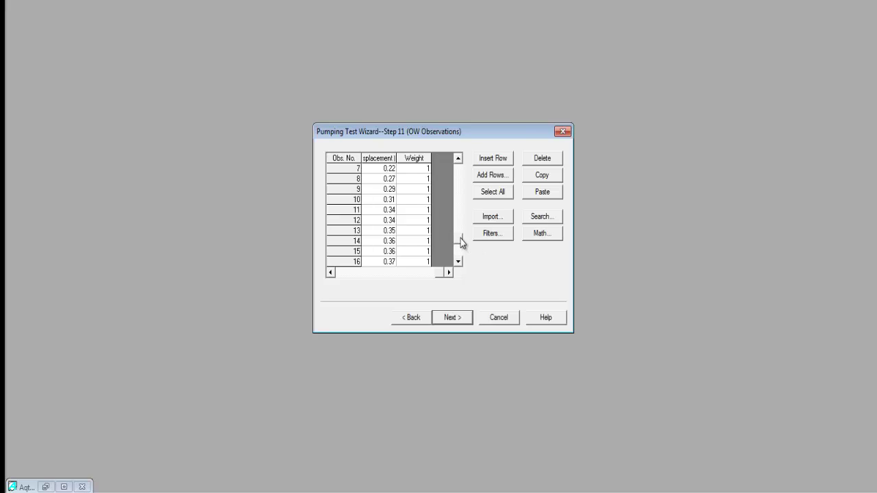
{"action": "left_click_drag", "start_coordinate": [455, 196], "coordinate": [454, 167]}
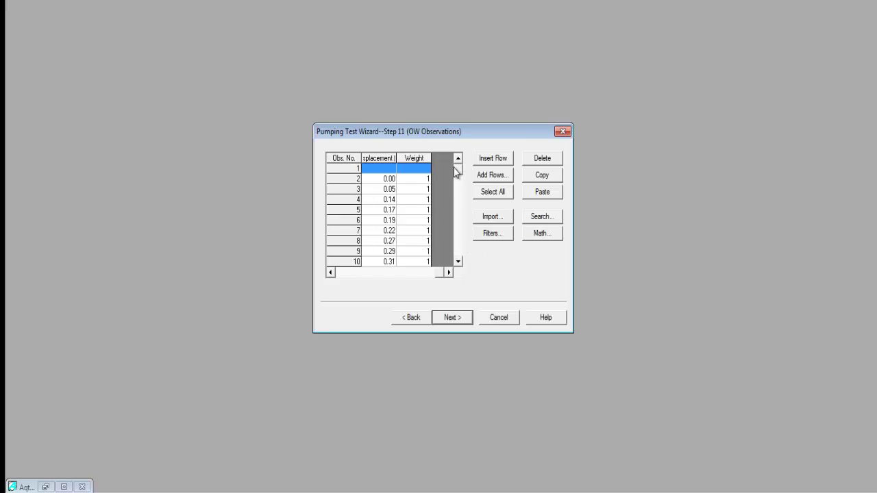
{"action": "left_click", "coordinate": [453, 317]}
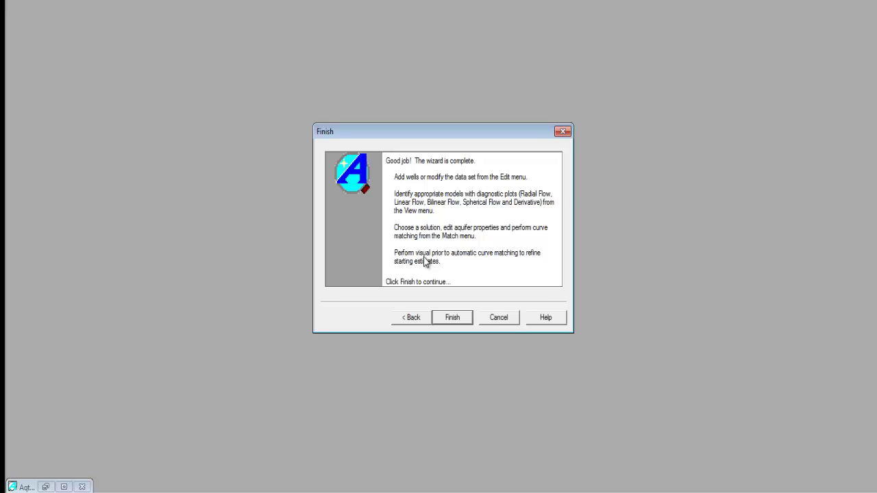
{"action": "left_click", "coordinate": [452, 317]}
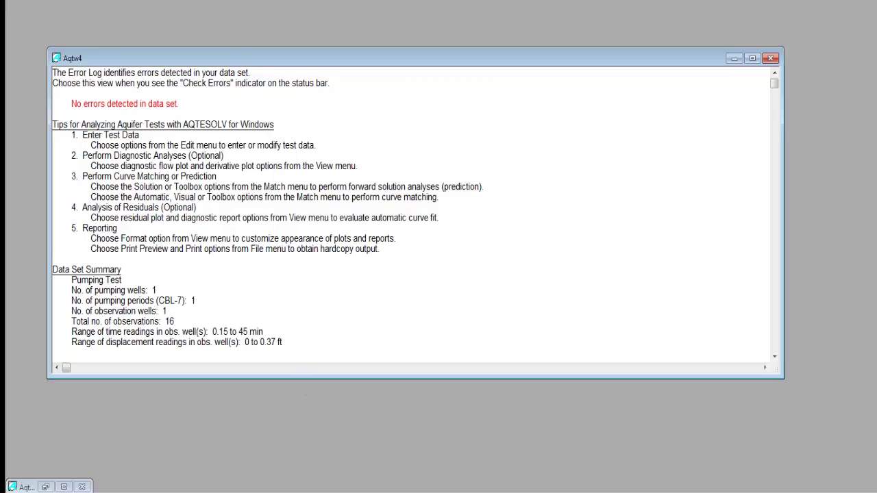
{"action": "key", "text": "alt+Tab"}
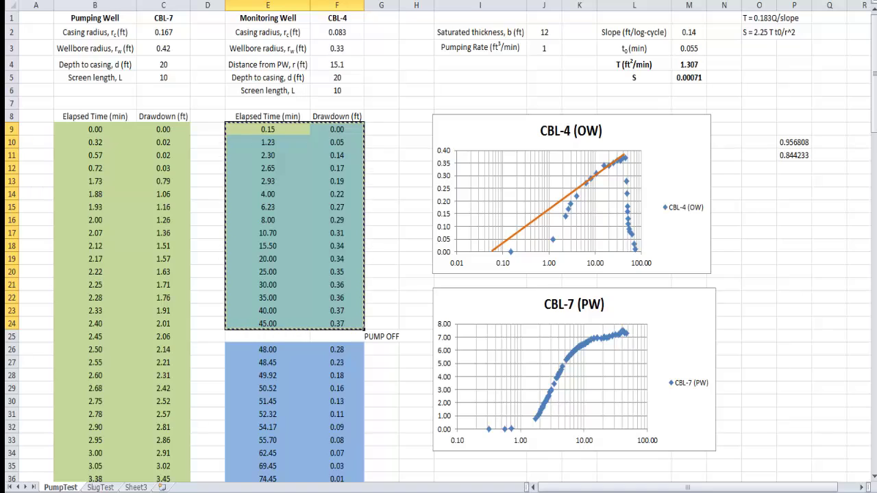
{"action": "key", "text": "alt+Tab"}
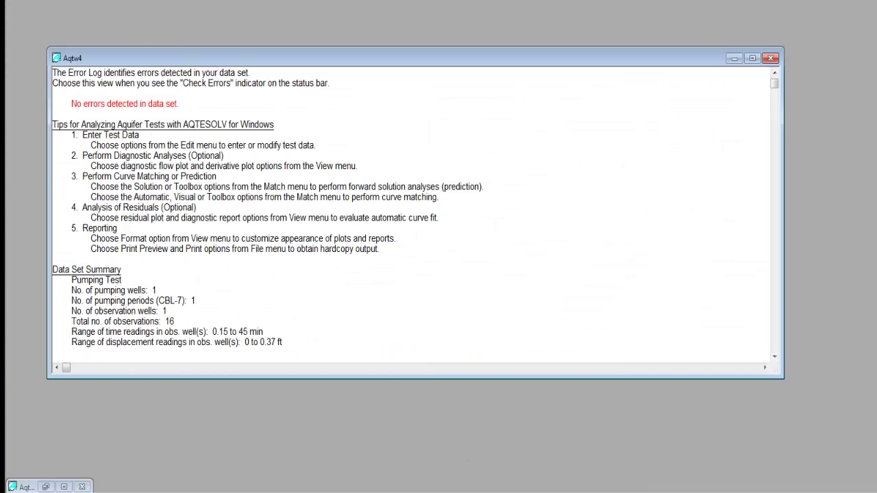
Step: Display the displacement versus time plot for CBL-4 and maximize its window
{"action": "key", "text": "alt+v"}
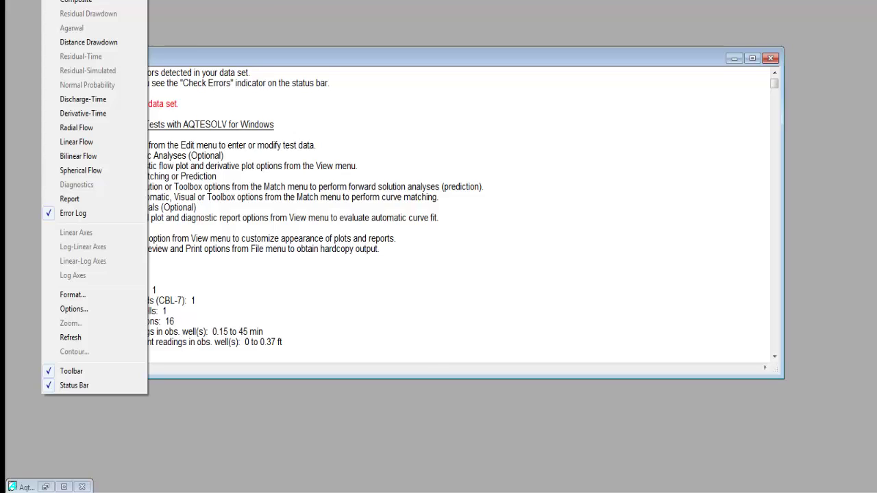
{"action": "key", "text": "Return"}
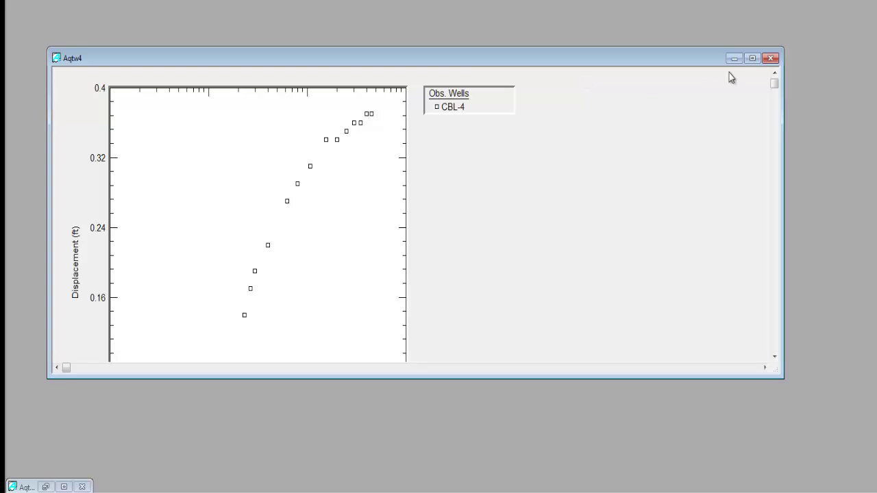
{"action": "left_click", "coordinate": [751, 58]}
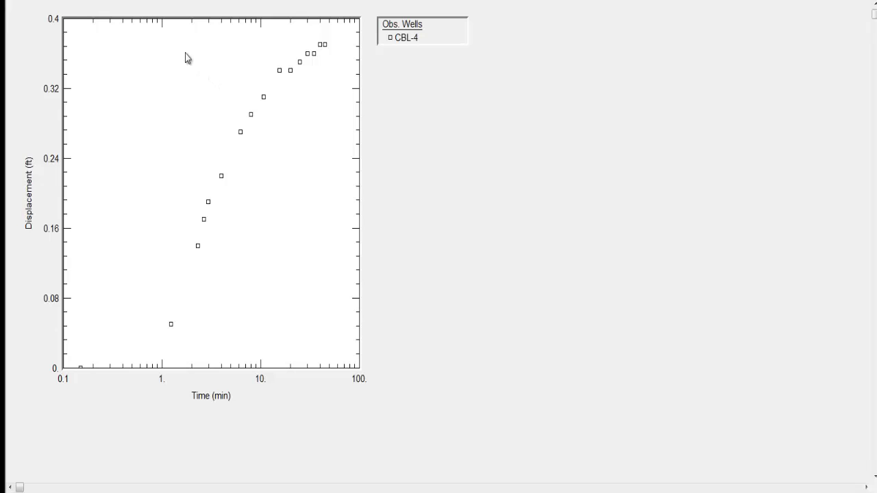
Step: Activate the solution in the Solution dialog and browse the available methods for confined and unconfined aquifers
{"action": "key", "text": "alt+m"}
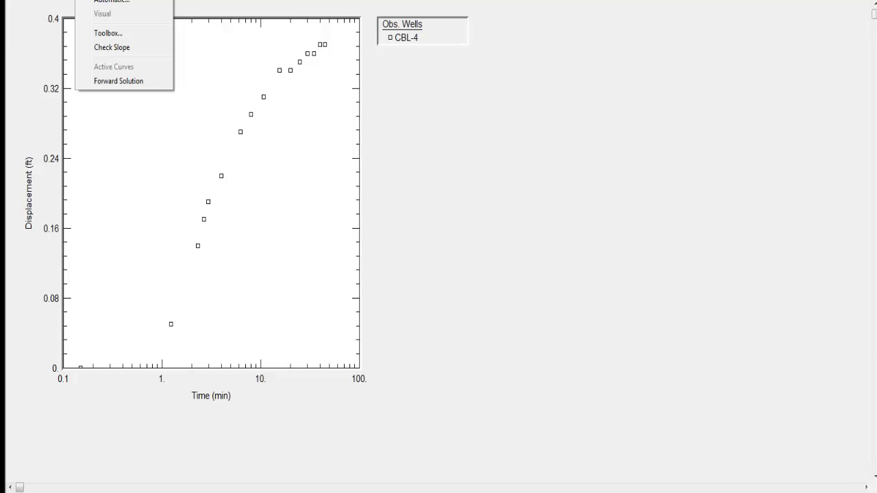
{"action": "key", "text": "s"}
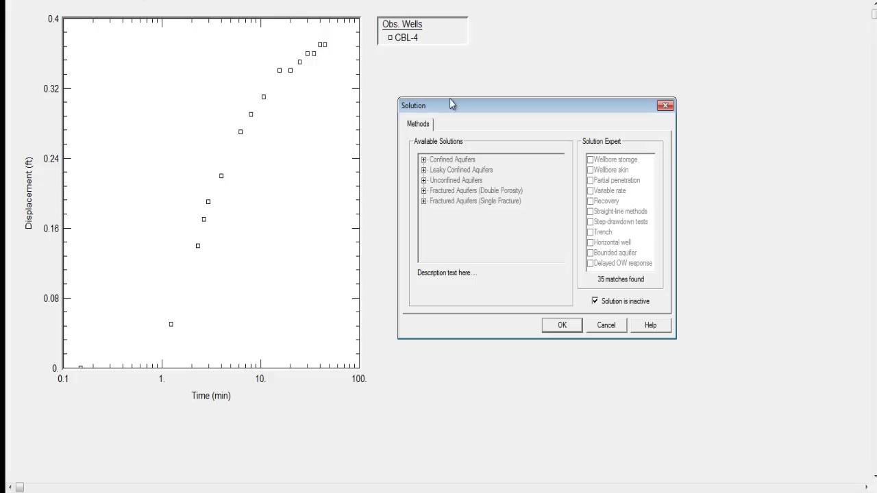
{"action": "left_click", "coordinate": [595, 301]}
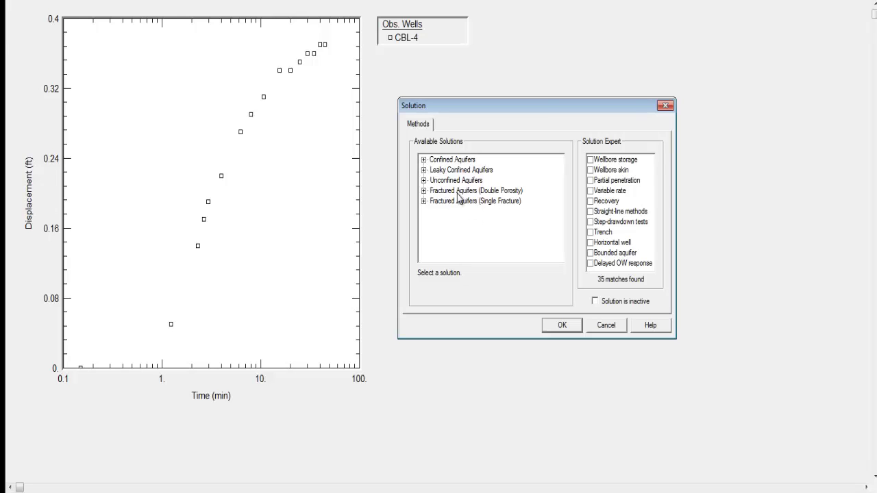
{"action": "left_click", "coordinate": [424, 160]}
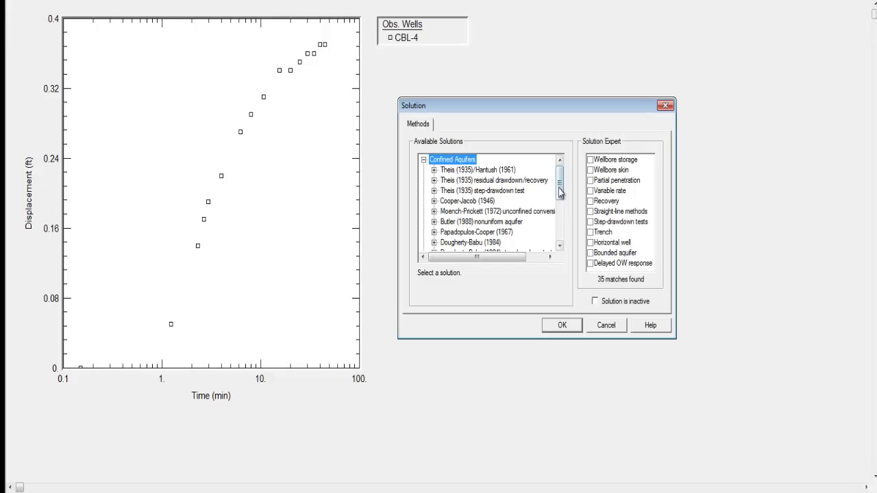
{"action": "left_click_drag", "start_coordinate": [559, 184], "coordinate": [560, 224]}
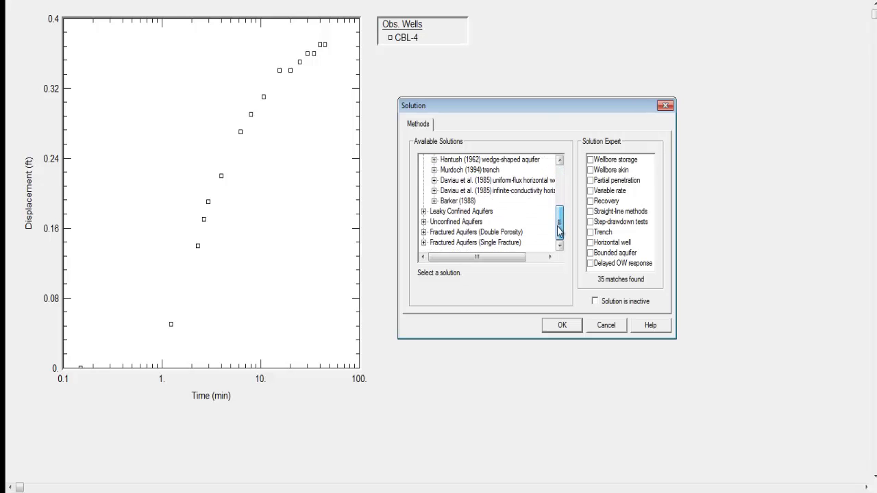
{"action": "left_click", "coordinate": [424, 231]}
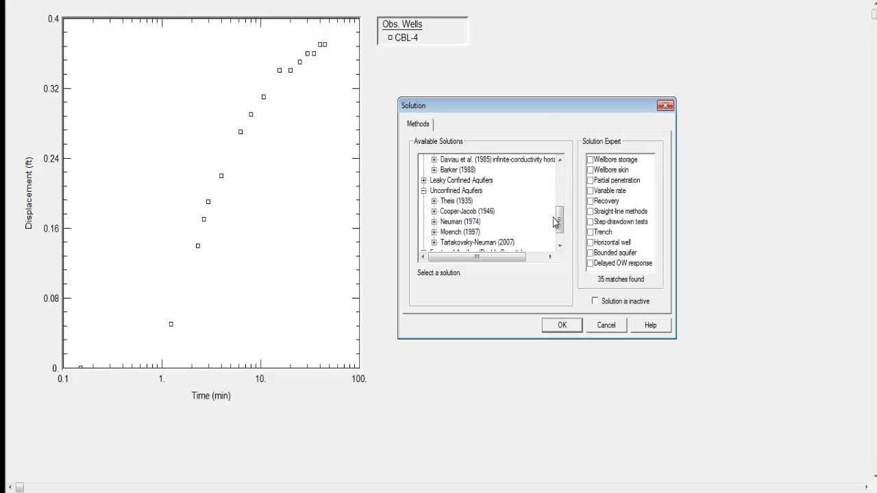
{"action": "left_click_drag", "start_coordinate": [560, 222], "coordinate": [559, 173]}
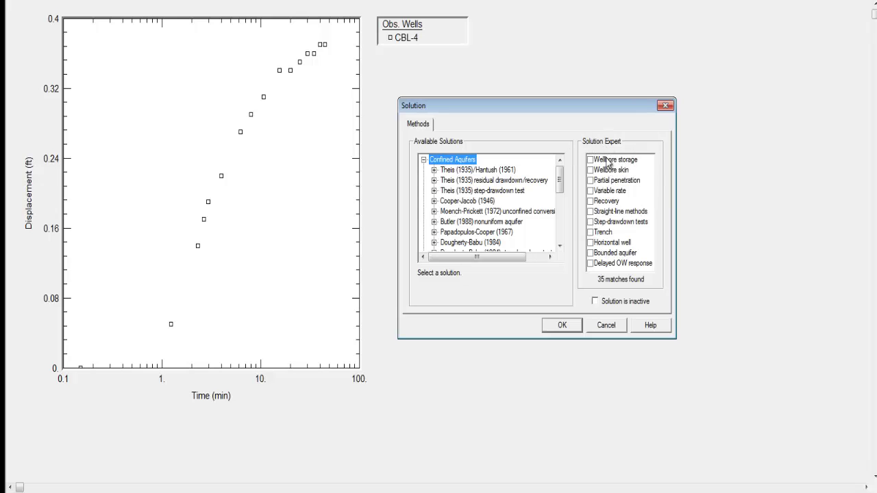
Step: Filter the solutions to straight-line methods and apply Cooper-Jacob (1946) for a confined aquifer
{"action": "left_click", "coordinate": [591, 211]}
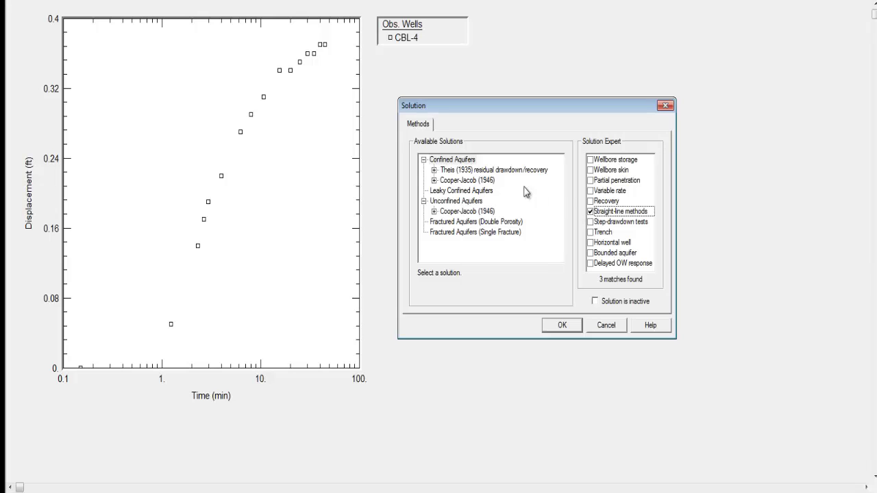
{"action": "left_click", "coordinate": [465, 181]}
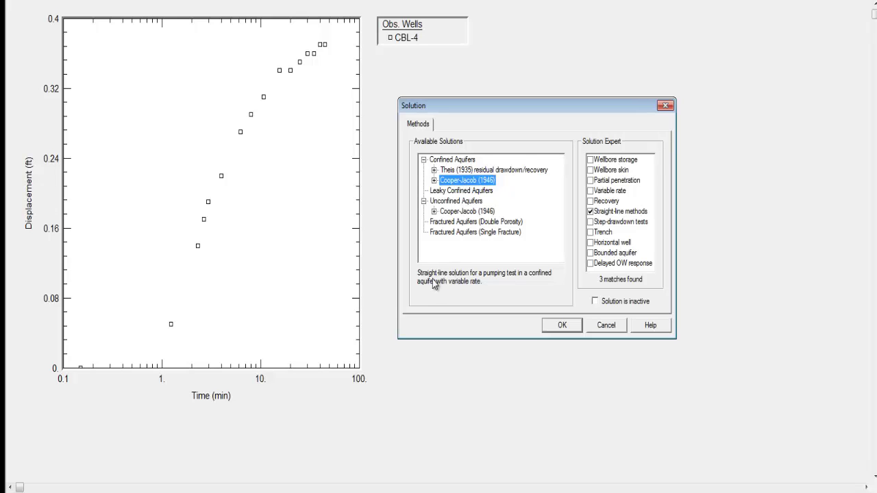
{"action": "left_click", "coordinate": [562, 325]}
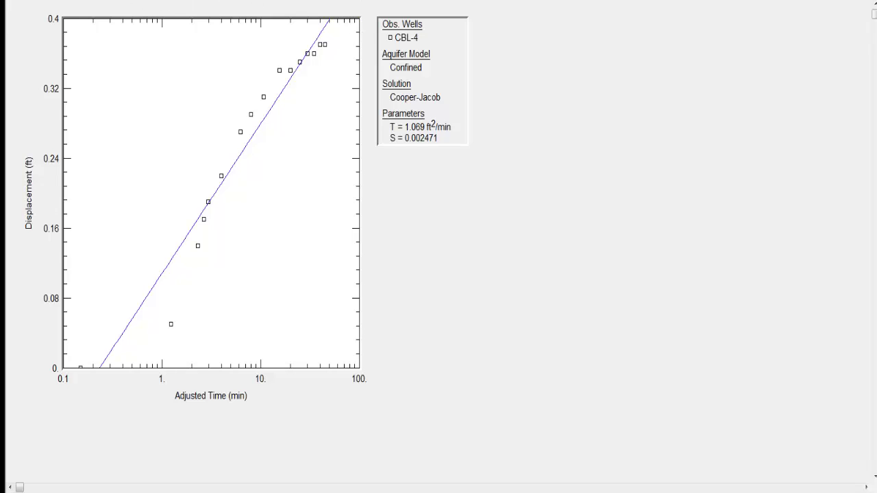
Step: Turn on visual matching and repeatedly adjust the Cooper-Jacob line to follow the late-time CBL-4 readings
{"action": "left_click", "coordinate": [121, 1]}
{"action": "left_click", "coordinate": [107, 17]}
{"action": "mouse_move", "coordinate": [356, 29]}
{"action": "left_mouse_down"}
{"action": "mouse_move", "coordinate": [28, 218]}
{"action": "mouse_move", "coordinate": [84, 215]}
{"action": "left_mouse_up"}
{"action": "left_click_drag", "start_coordinate": [323, 33], "coordinate": [66, 360]}
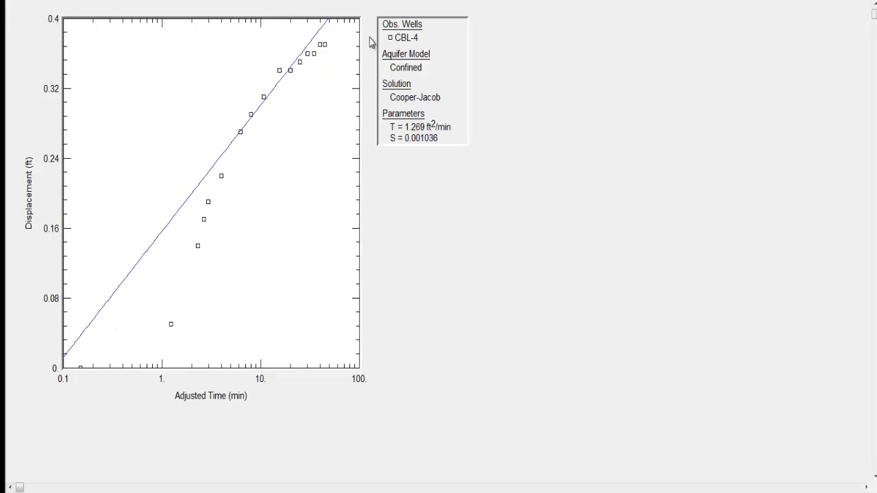
{"action": "left_click_drag", "start_coordinate": [356, 43], "coordinate": [137, 229]}
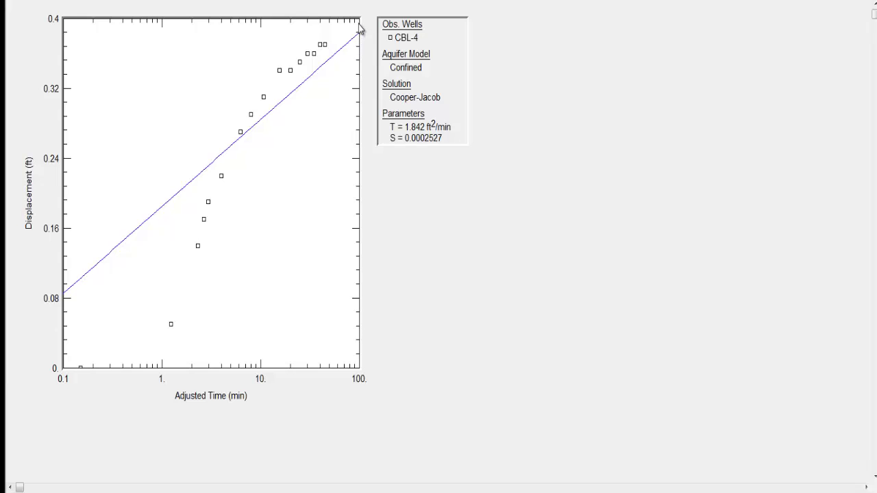
{"action": "left_click_drag", "start_coordinate": [358, 27], "coordinate": [66, 308]}
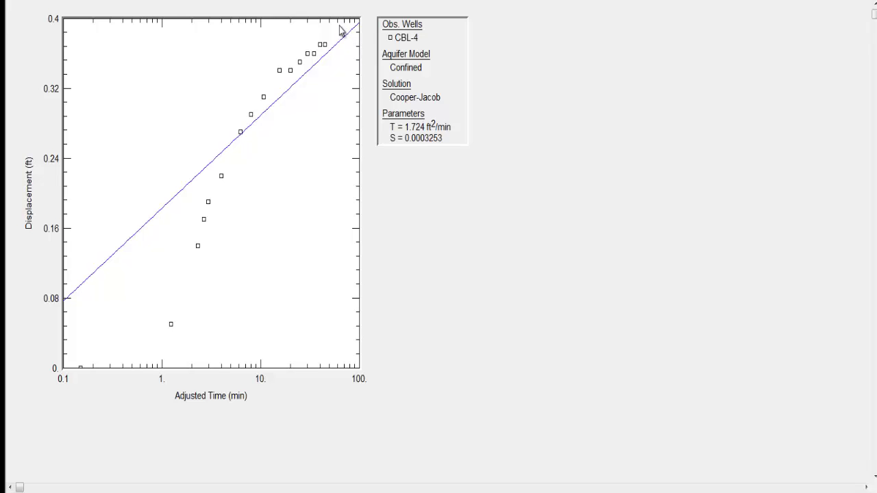
{"action": "mouse_move", "coordinate": [344, 29]}
{"action": "left_mouse_down"}
{"action": "mouse_move", "coordinate": [249, 108]}
{"action": "mouse_move", "coordinate": [65, 309]}
{"action": "mouse_move", "coordinate": [66, 287]}
{"action": "mouse_move", "coordinate": [241, 83]}
{"action": "mouse_move", "coordinate": [338, 28]}
{"action": "left_mouse_up"}
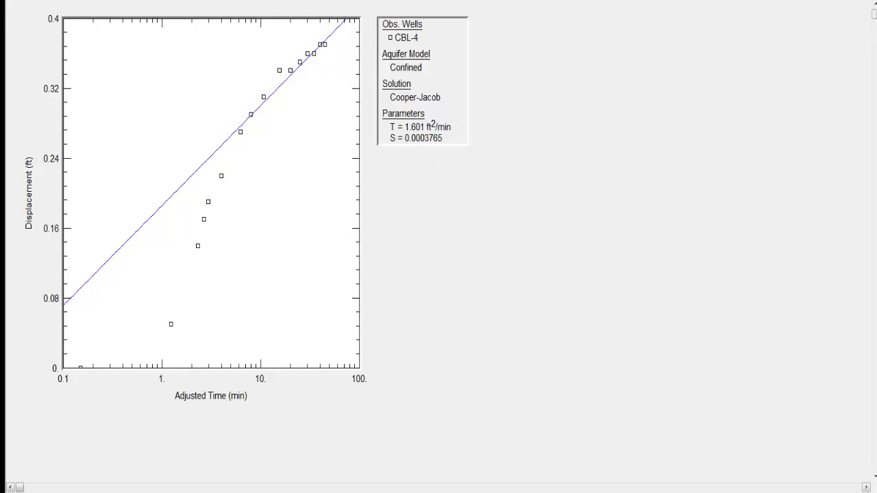
Step: Check T and S in the Excel sheet, return to AQTESOLV and rematch the line to the late-time readings
{"action": "key", "text": "alt+Tab"}
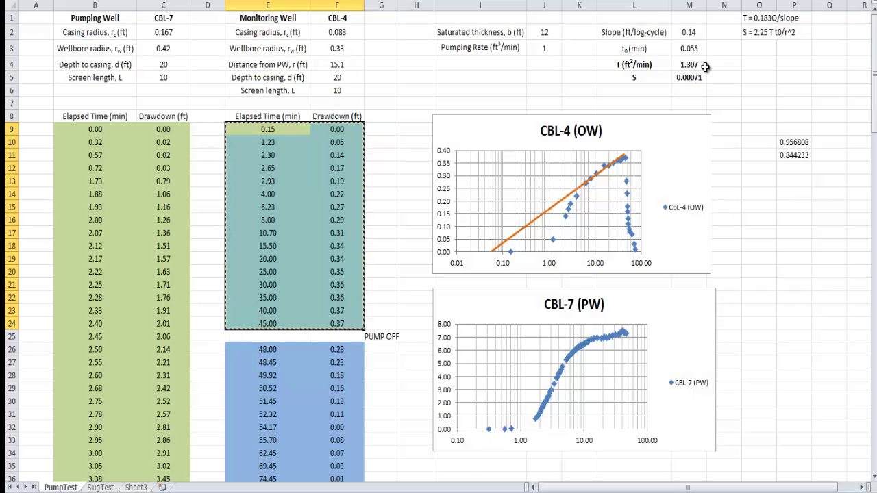
{"action": "key", "text": "alt+Tab"}
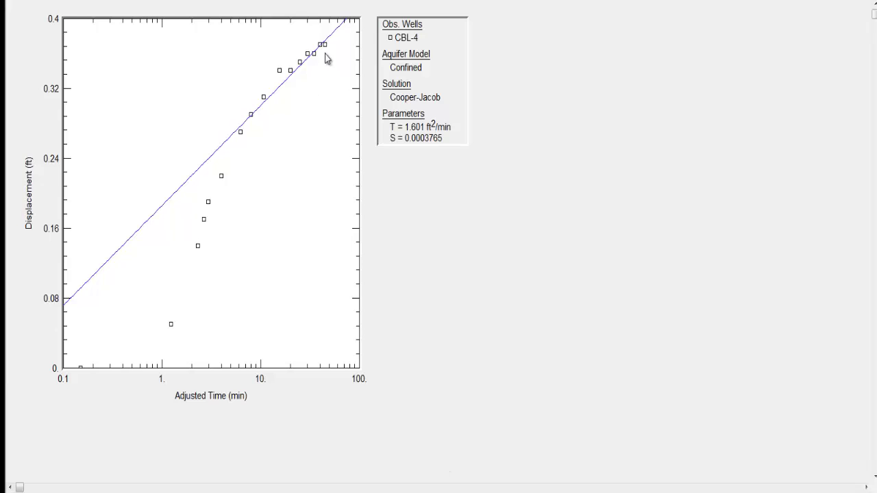
{"action": "left_click_drag", "start_coordinate": [349, 35], "coordinate": [337, 21]}
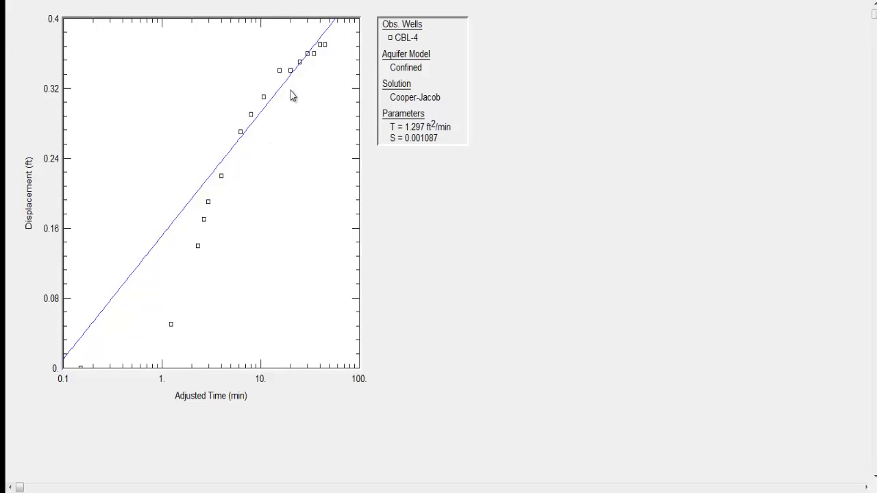
Step: Try a steep line through the early-time readings, and rematch it from the first reading toward the late-time ones
{"action": "mouse_move", "coordinate": [256, 26]}
{"action": "left_mouse_down"}
{"action": "mouse_move", "coordinate": [192, 322]}
{"action": "mouse_move", "coordinate": [163, 366]}
{"action": "left_mouse_up"}
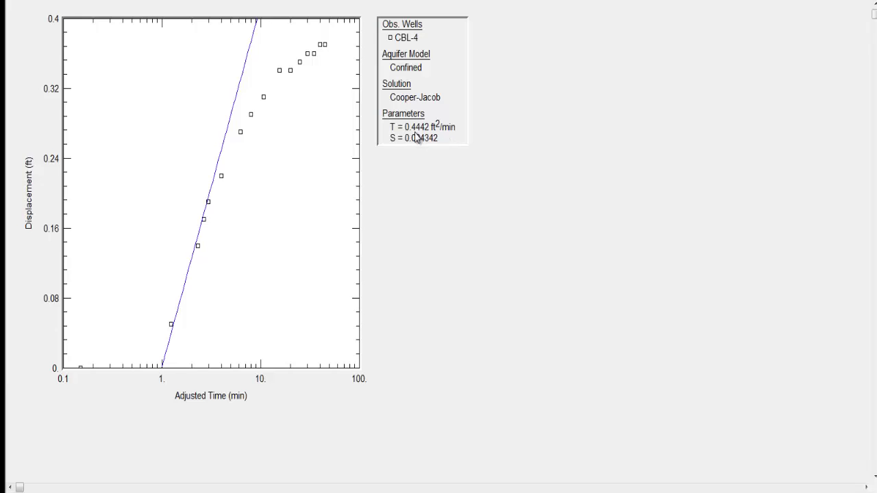
{"action": "left_click_drag", "start_coordinate": [358, 21], "coordinate": [339, 24]}
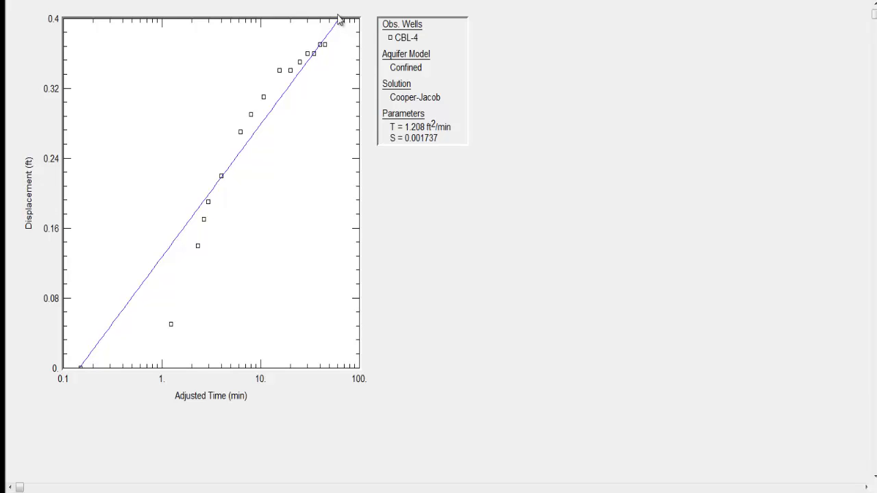
{"action": "left_click_drag", "start_coordinate": [357, 27], "coordinate": [328, 22]}
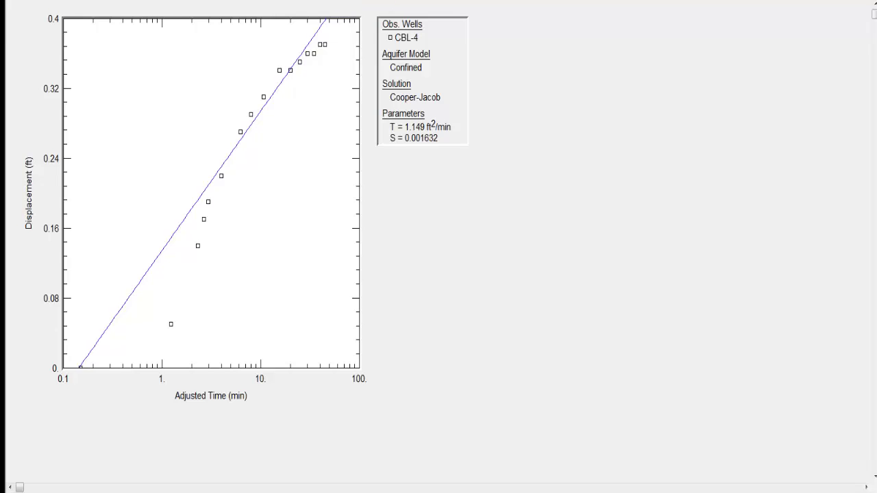
Step: Review the automatic matching settings and parameters, run the automatic estimation of T and S, and accept the estimate
{"action": "left_click", "coordinate": [94, 1]}
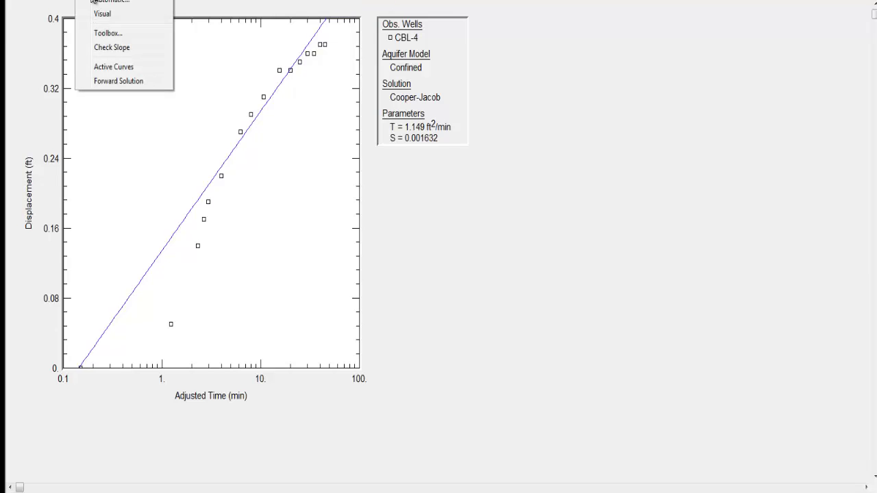
{"action": "left_click", "coordinate": [94, 2]}
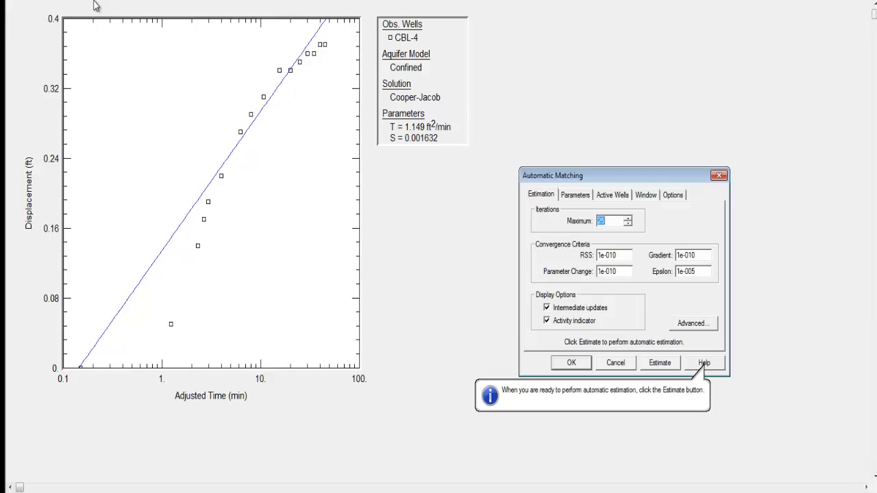
{"action": "left_click_drag", "start_coordinate": [573, 180], "coordinate": [529, 64]}
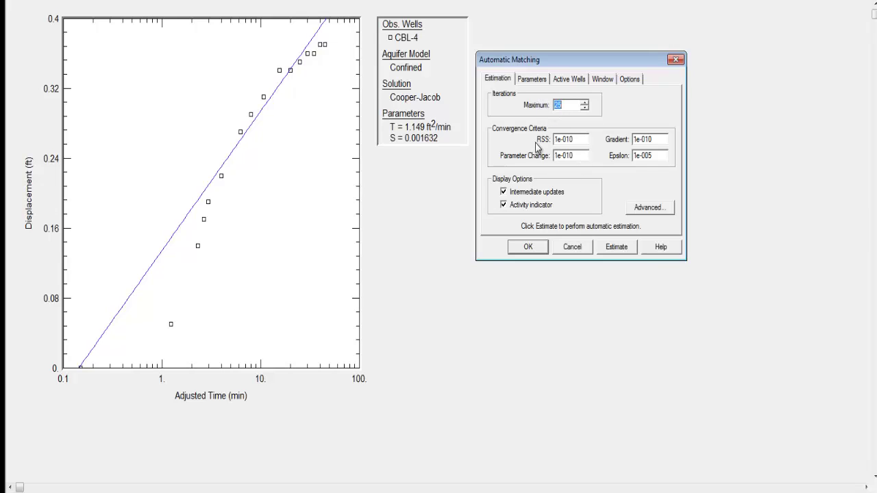
{"action": "left_click", "coordinate": [538, 81]}
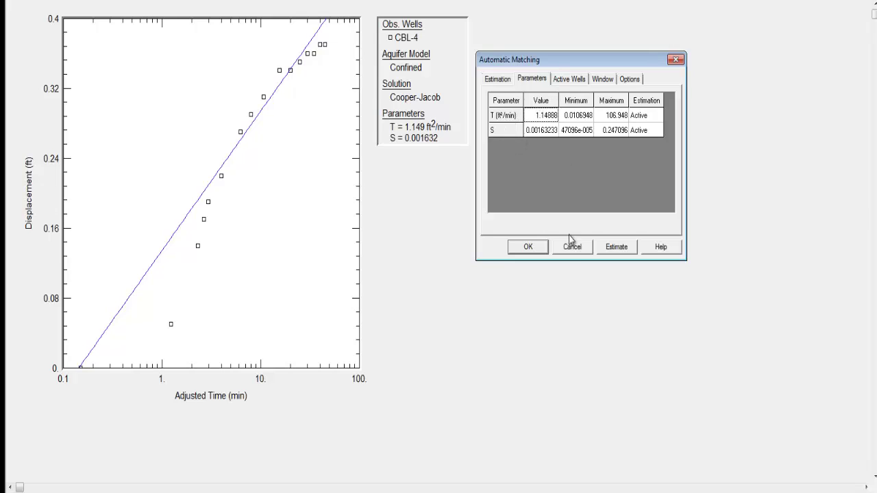
{"action": "left_click", "coordinate": [498, 80]}
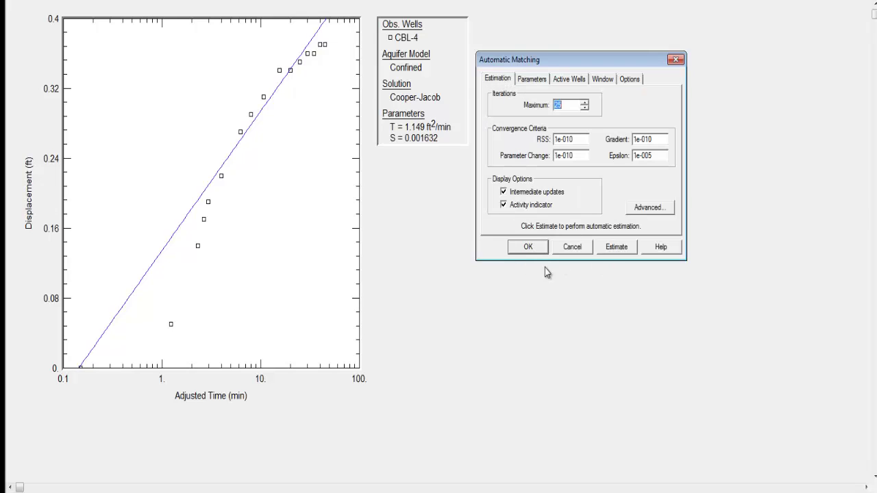
{"action": "left_click", "coordinate": [620, 250]}
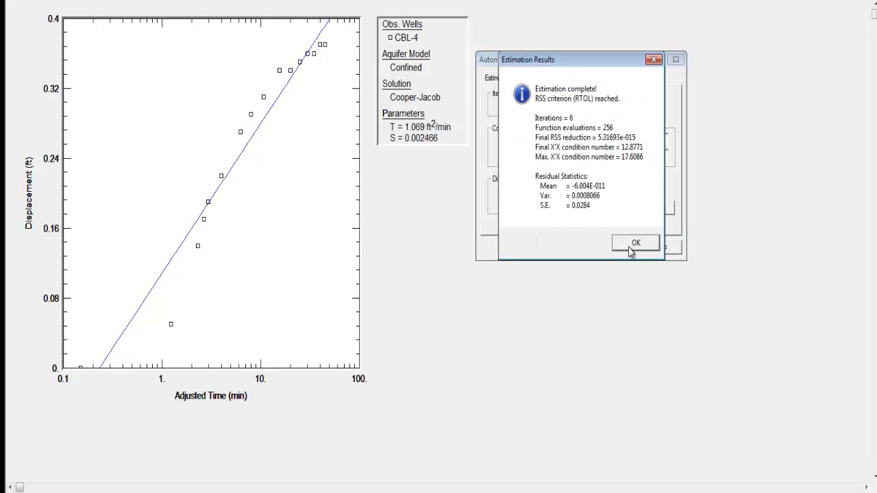
{"action": "left_click", "coordinate": [634, 245]}
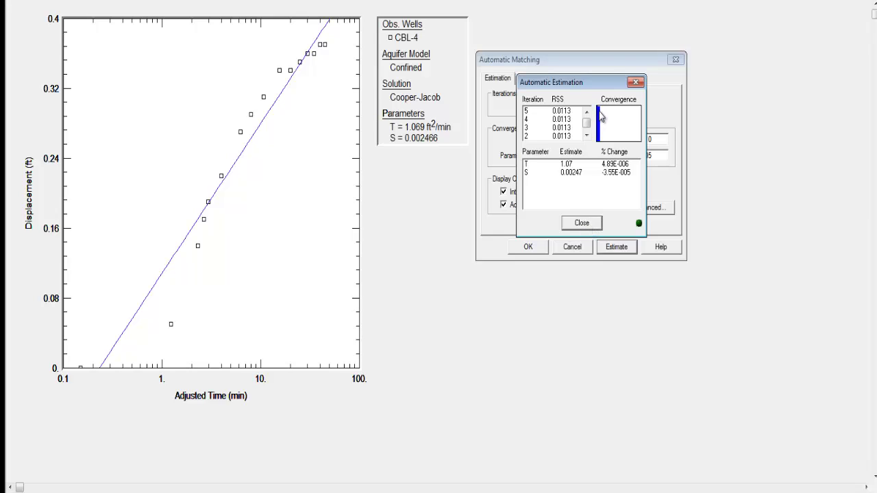
{"action": "left_click", "coordinate": [581, 223]}
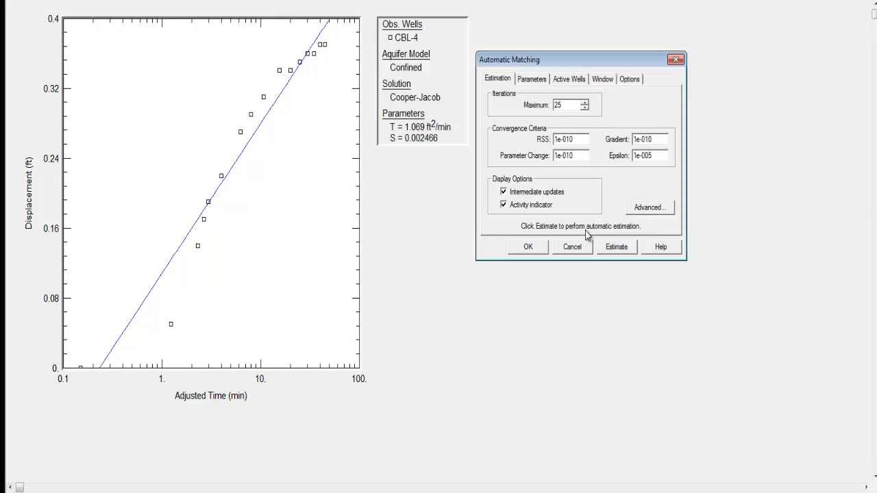
{"action": "left_click", "coordinate": [529, 250]}
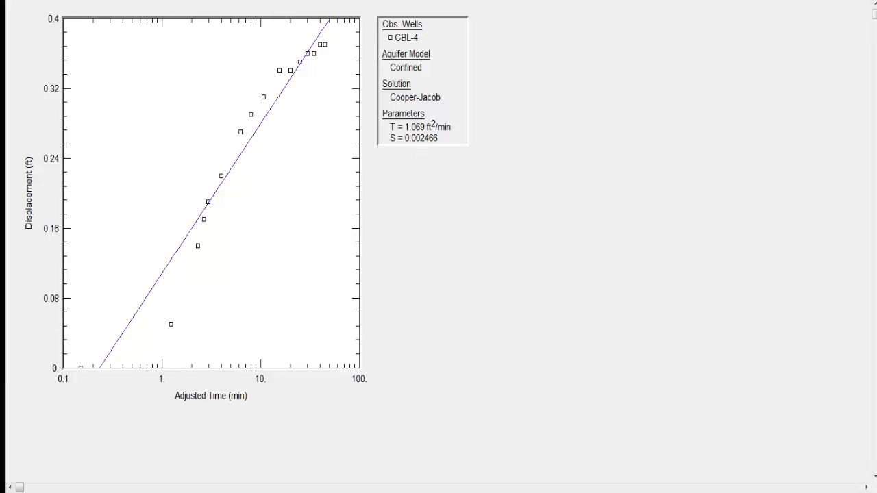
Step: Compare the automatic estimates with the T and S values in the Excel sheet, and return to AQTESOLV
{"action": "left_click", "coordinate": [394, 489]}
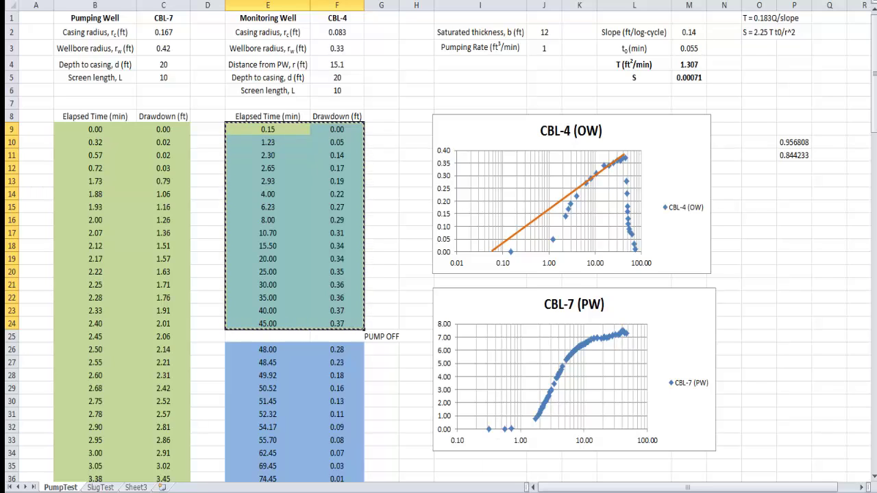
{"action": "mouse_move", "coordinate": [477, 492]}
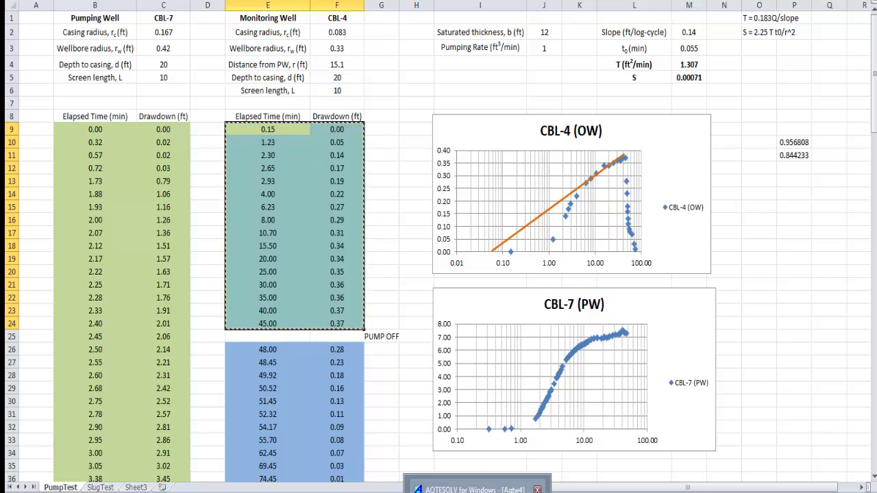
{"action": "left_click", "coordinate": [478, 489]}
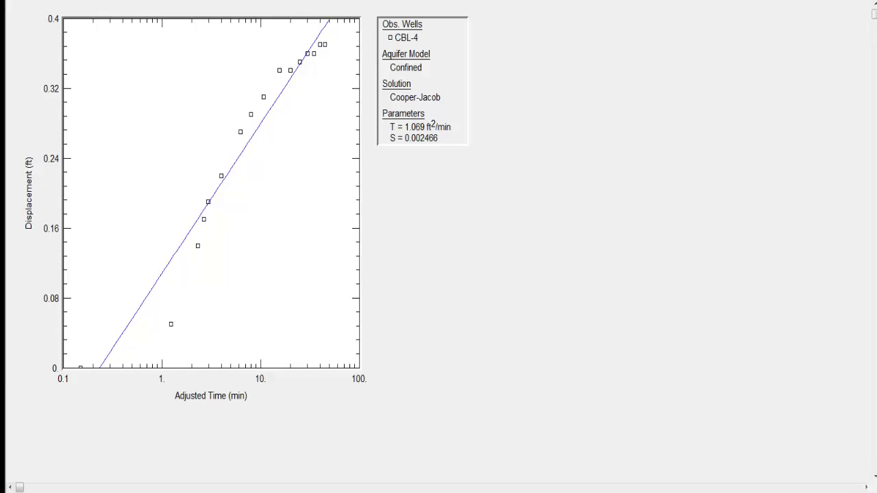
Step: Reopen the solution choices and select Papadopulos-Cooper (1967) among the confined aquifer methods
{"action": "key", "text": "alt+m"}
{"action": "key", "text": "Left"}
{"action": "key", "text": "Return"}
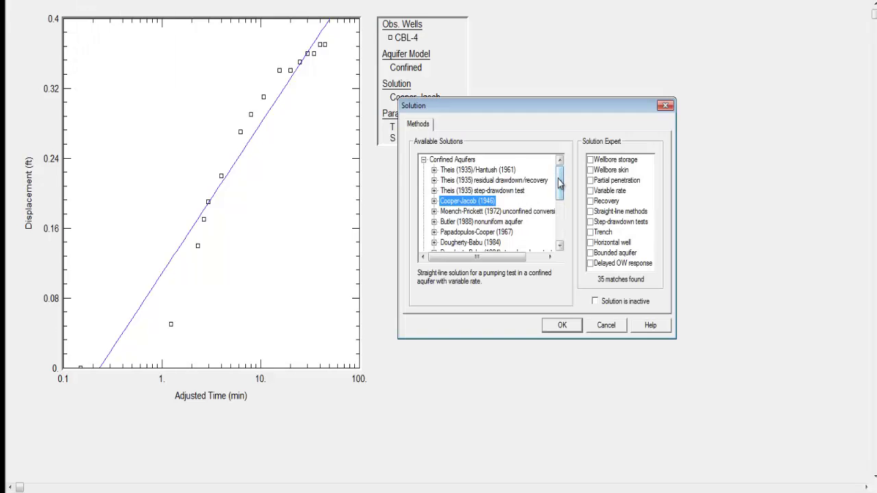
{"action": "left_click_drag", "start_coordinate": [559, 183], "coordinate": [560, 198]}
{"action": "left_click", "coordinate": [483, 201]}
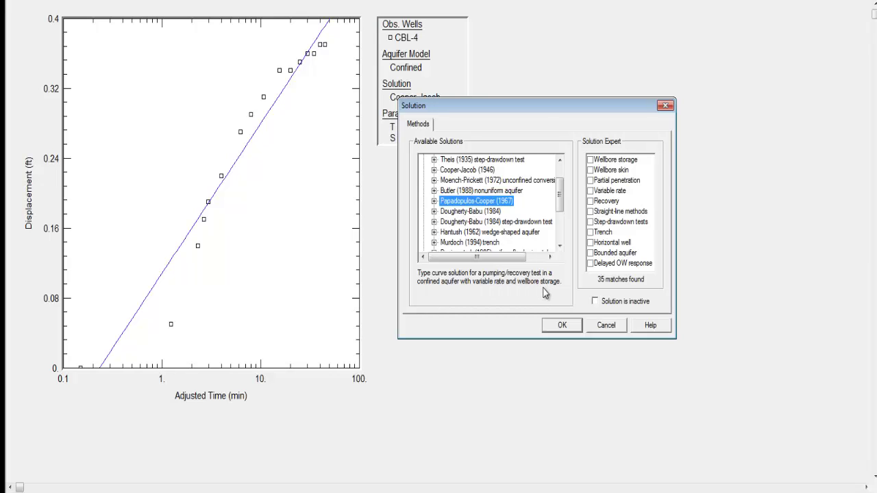
{"action": "scroll", "coordinate": [563, 202], "scroll_direction": "up", "scroll_amount": 1}
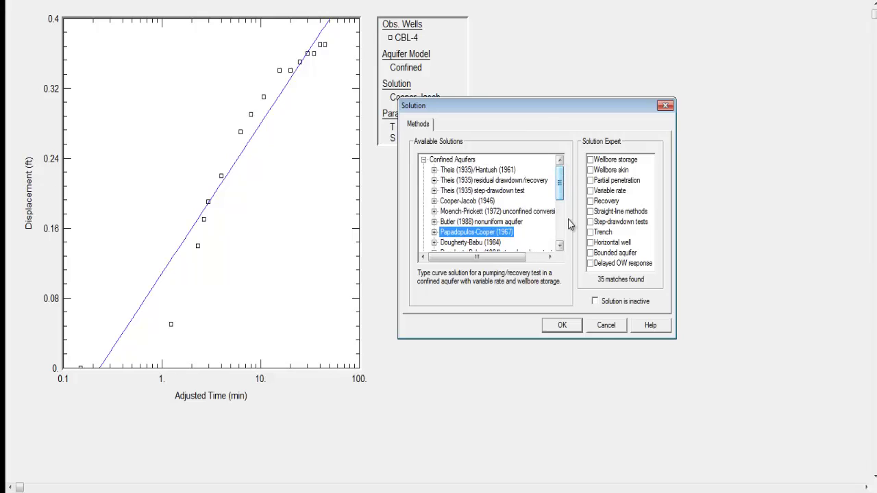